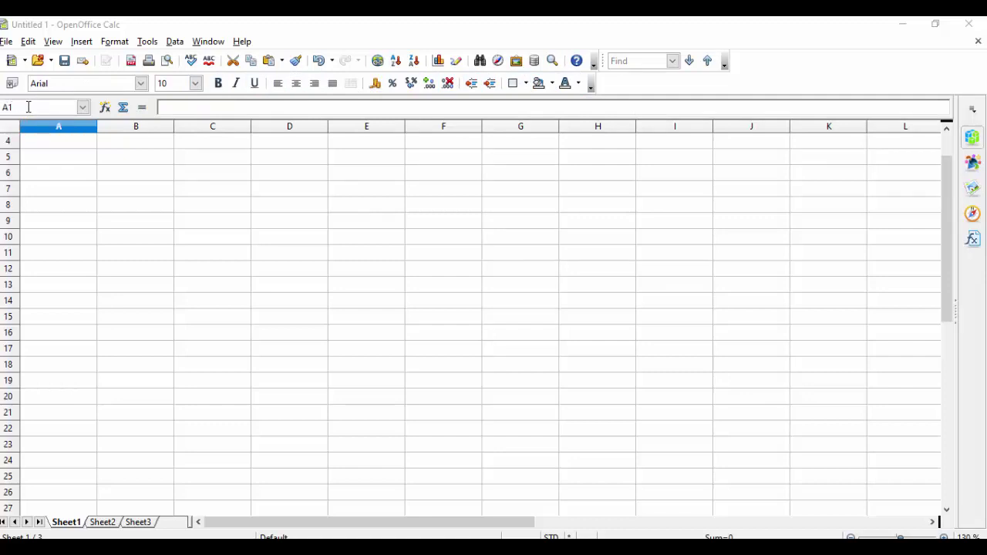
Step: Examine the Name Box and the formula input line for cell A1, leaving the cell empty
scroll(67, 180, "up", 1)
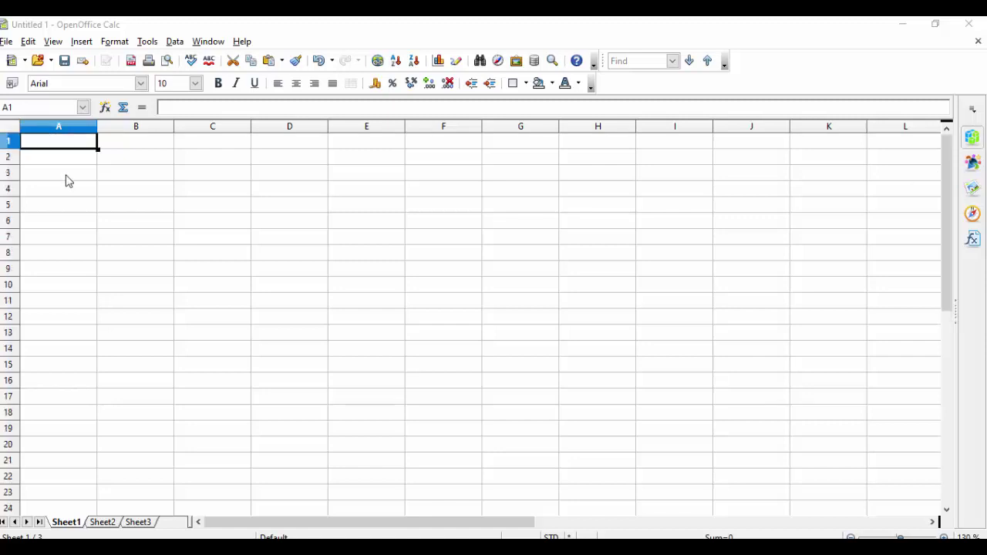
left_click(82, 109)
left_click(46, 113)
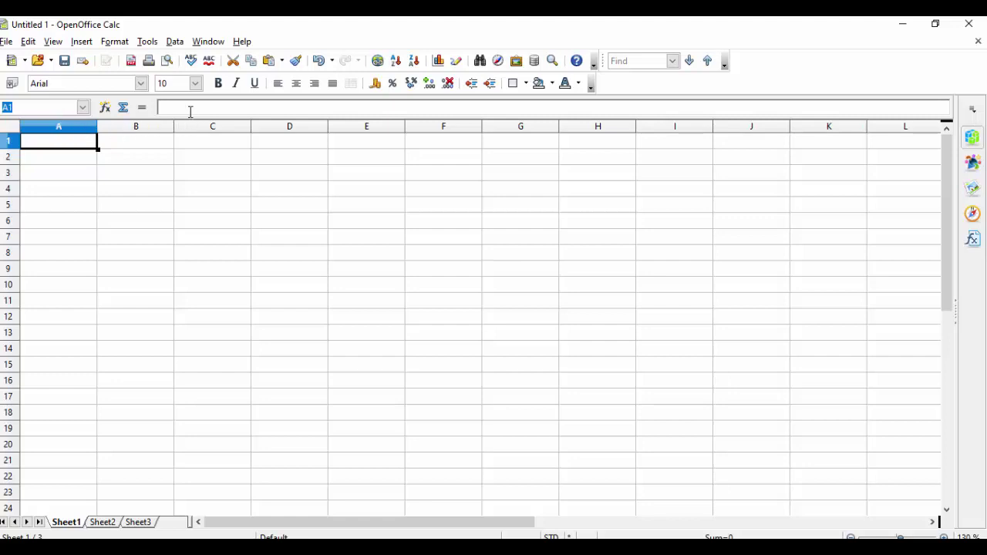
left_click(178, 109)
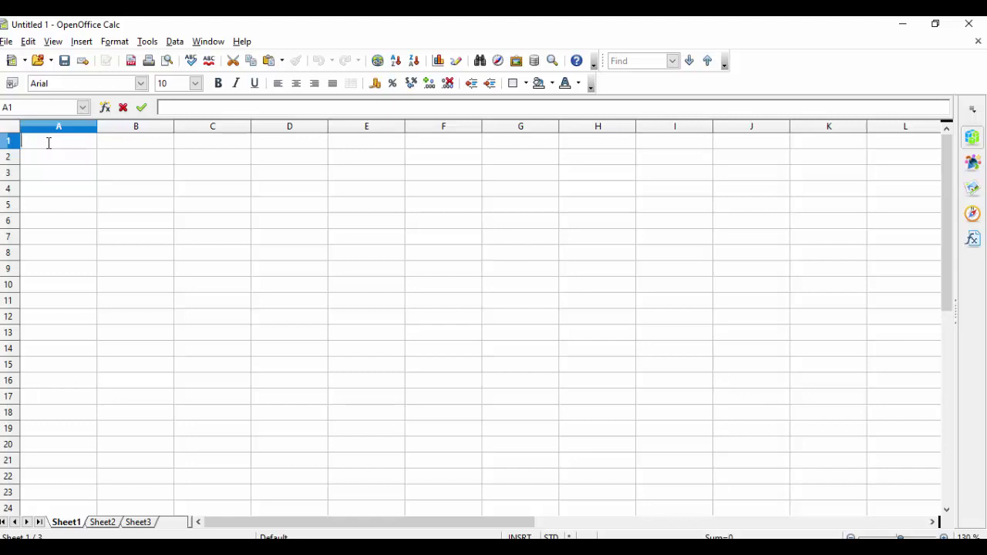
key("Return")
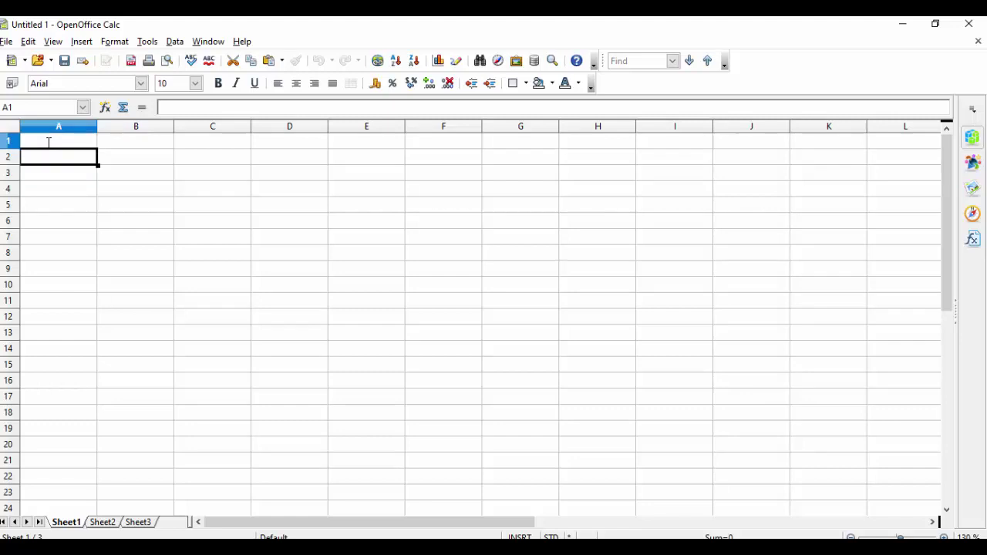
Step: Jump from cell A1 to the sheet's last row and along it to the last column
key("Up")
key("ctrl+Down")
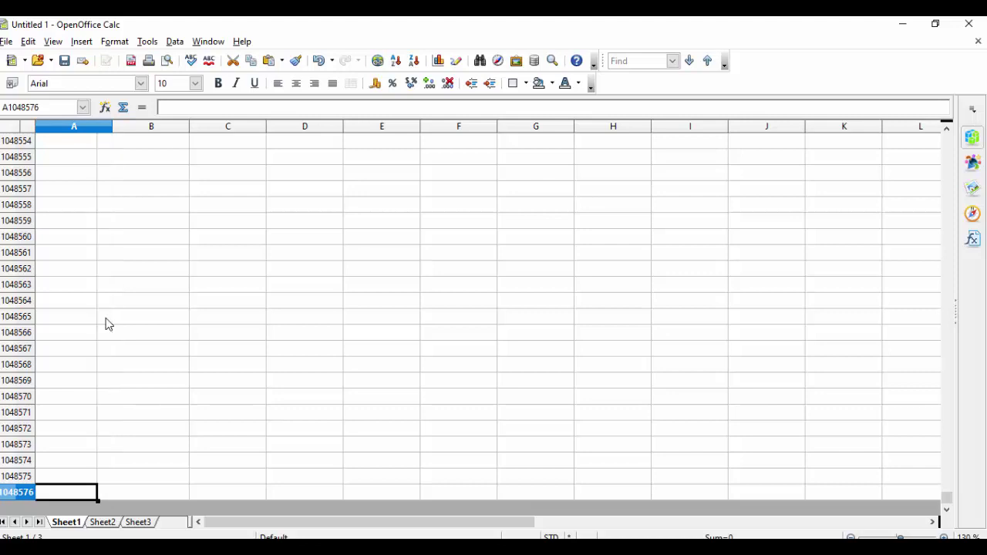
key("ctrl+Home")
key("ctrl+Down")
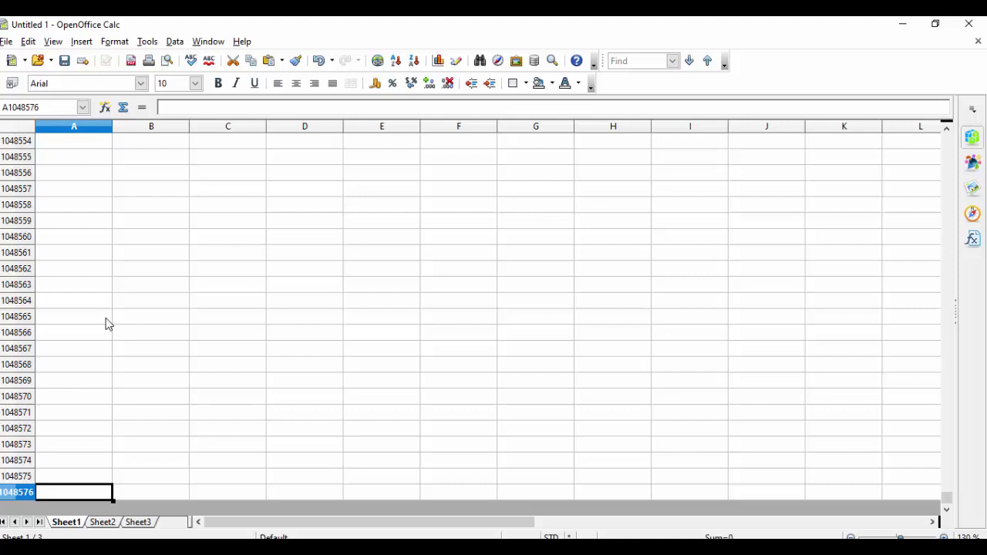
key("ctrl+Right")
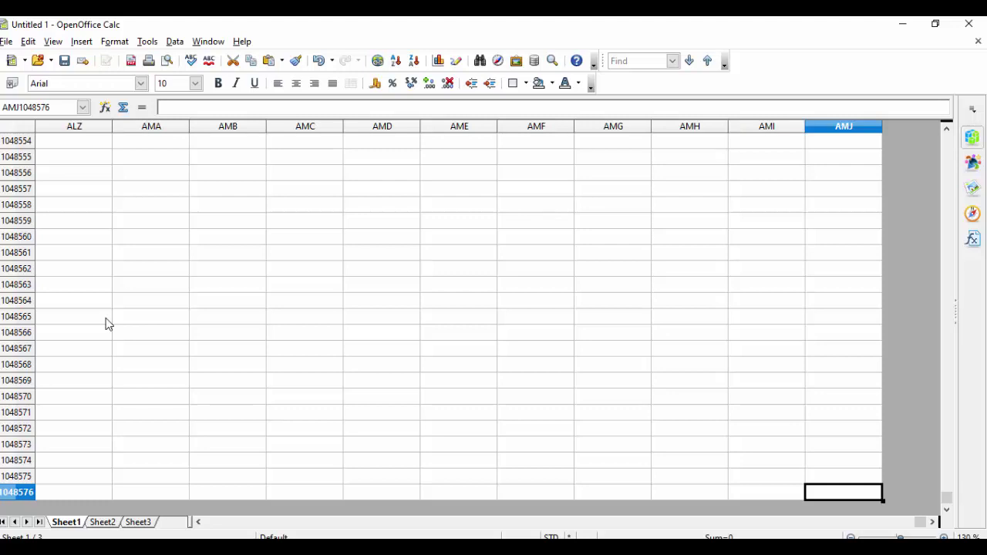
Step: Move left cell by cell along the sheet's last row, and return to cell A1
key("Left")
key("Left")
key("Left")
key("Left")
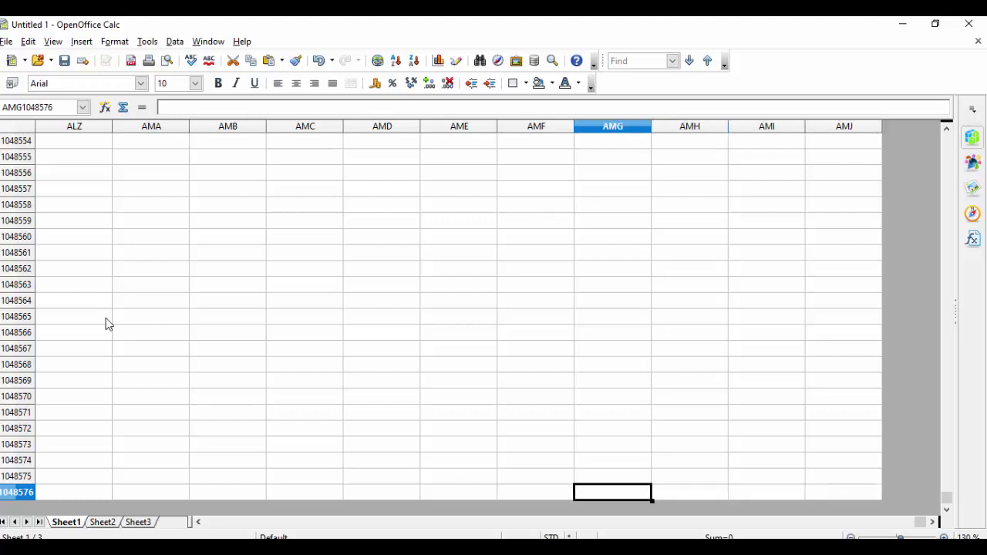
key("Left")
key("Left")
key("Left")
key("Left")
key("Left")
key("Left")
key("Left")
key("Left")
key("Left")
key("Left")
key("Left")
key("Left")
key("Left")
key("Left")
key("Left")
key("Left")
key("Left")
key("Left")
key("Left")
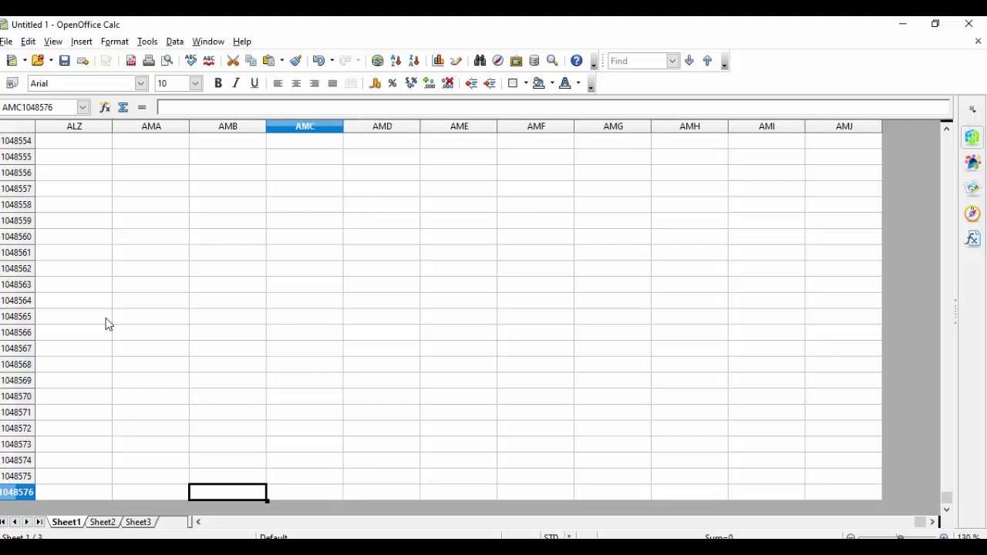
key("Left")
key("Left")
key("Left")
key("Left")
key("Left")
key("Left")
key("Left")
key("Left")
key("Left")
key("Left")
key("Left")
key("Left")
key("Left")
key("Left")
key("Left")
key("Left")
key("Left")
key("Left")
key("Left")
key("Left")
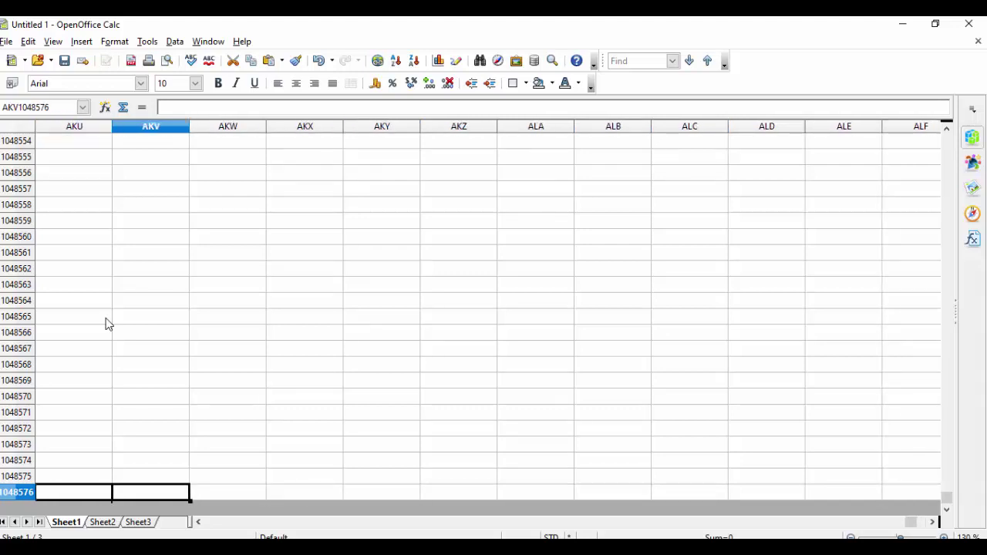
key("Left")
key("Left")
key("Left")
key("Left")
key("Left")
key("Left")
key("Left")
key("Left")
key("Left")
key("Left")
key("Left")
key("Left")
key("Left")
key("Left")
key("Left")
key("Left")
key("Left")
key("Left")
key("Left")
key("Left")
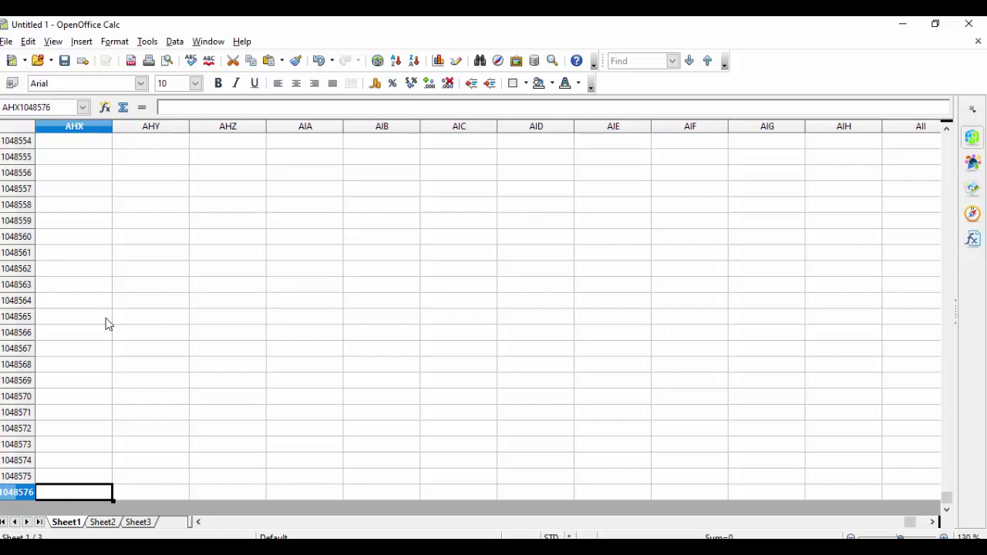
key("Left")
key("Left")
key("Left")
key("Left")
key("Left")
key("Left")
key("Left")
key("Left")
key("Left")
key("Left")
key("Left")
key("Left")
key("Left")
key("Left")
key("Left")
key("Left")
key("Left")
key("Left")
key("Left")
key("Left")
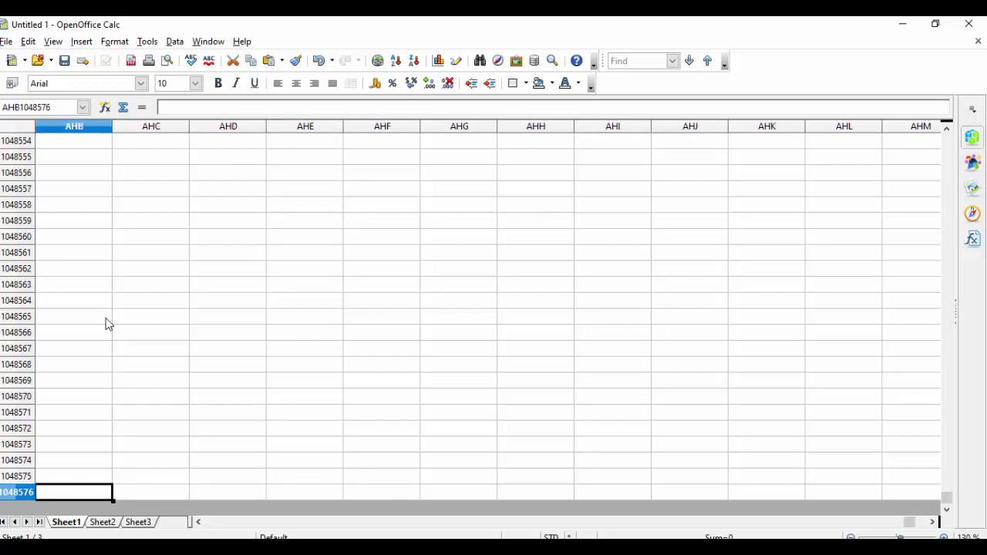
key("Home")
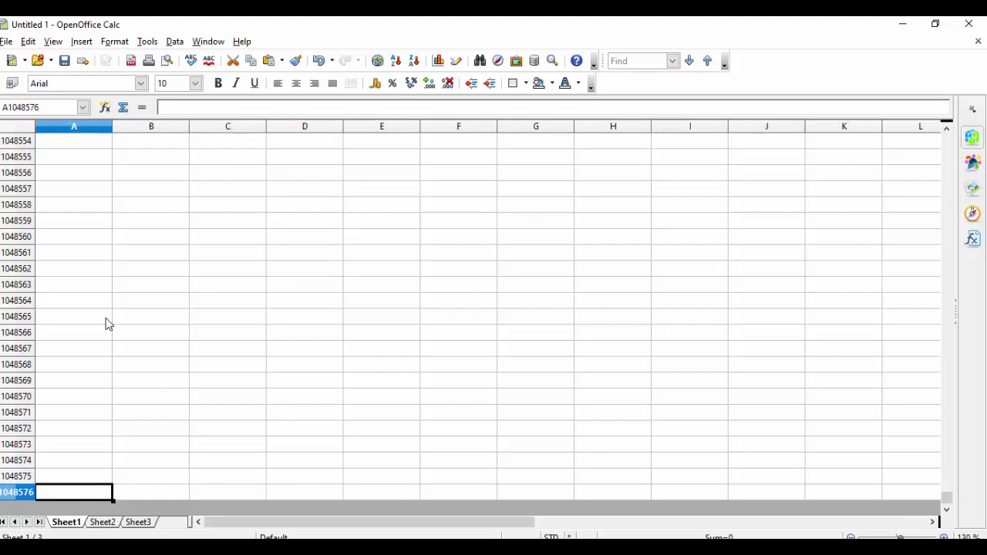
key("ctrl+Home")
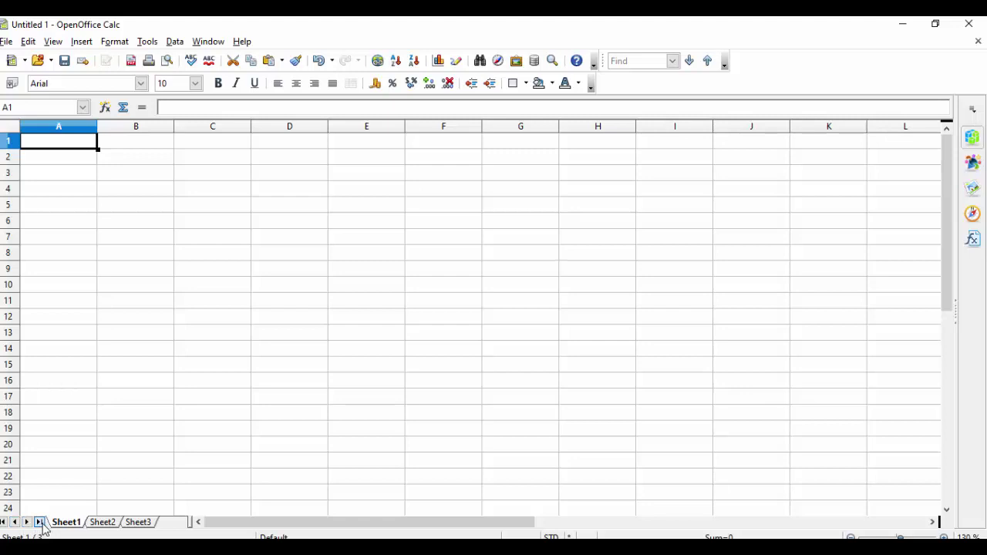
Step: View Sheet2, return to Sheet1, and try horizontal and vertical scrolling of the sheet
left_click(99, 524)
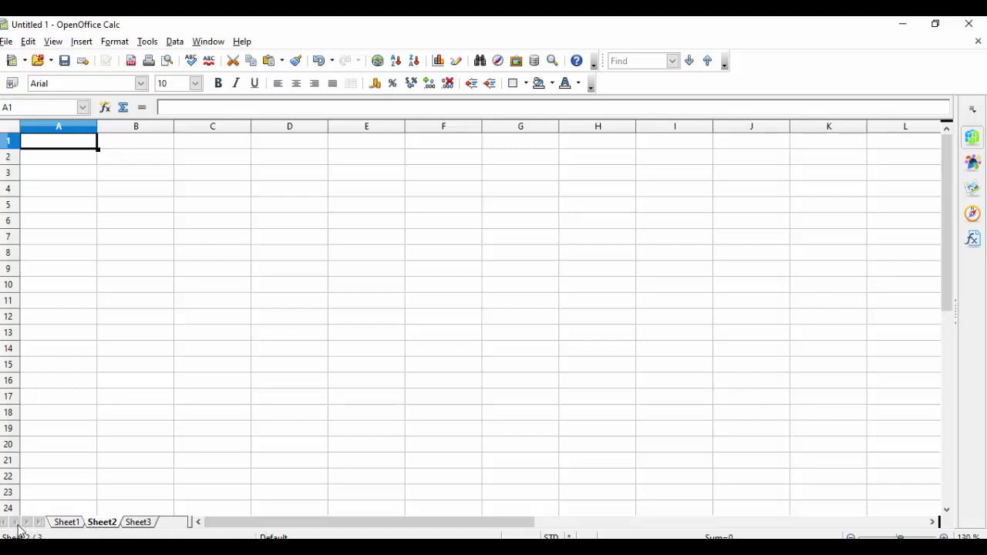
left_click(73, 523)
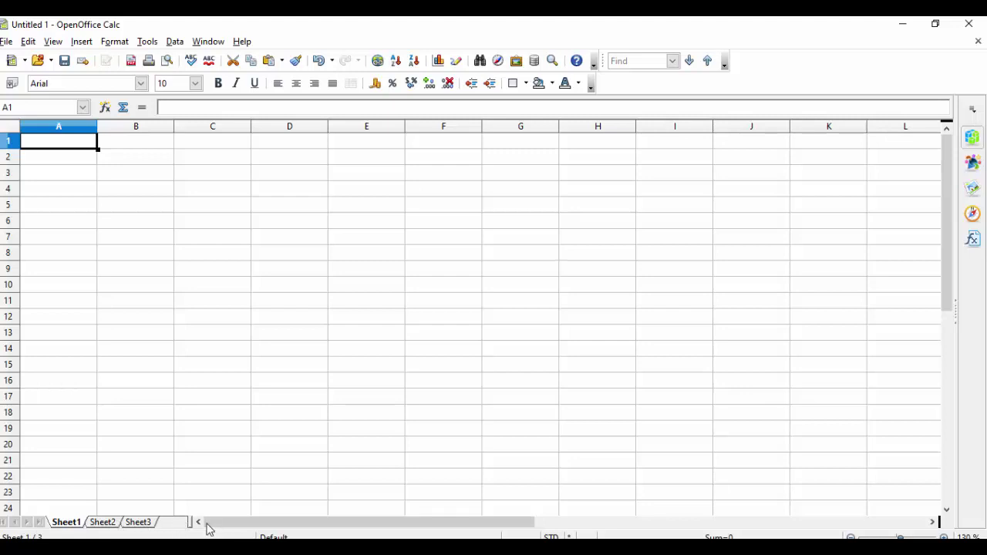
left_click_drag(220, 528, 258, 529)
mouse_move(950, 173)
left_mouse_down()
mouse_move(952, 344)
mouse_move(944, 155)
left_mouse_up()
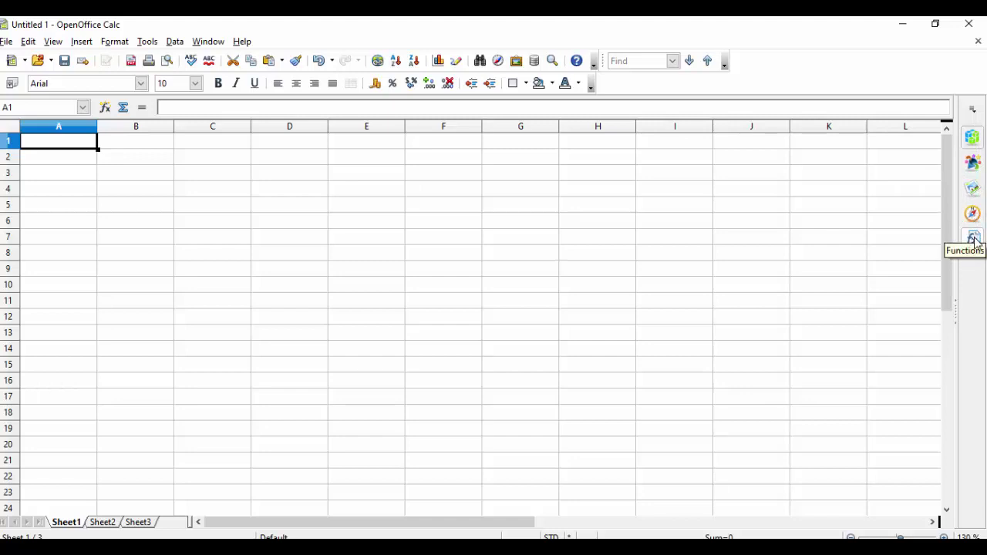
Step: Examine the text, alignment and cell appearance settings in the Properties sidebar, and close it
left_click(973, 138)
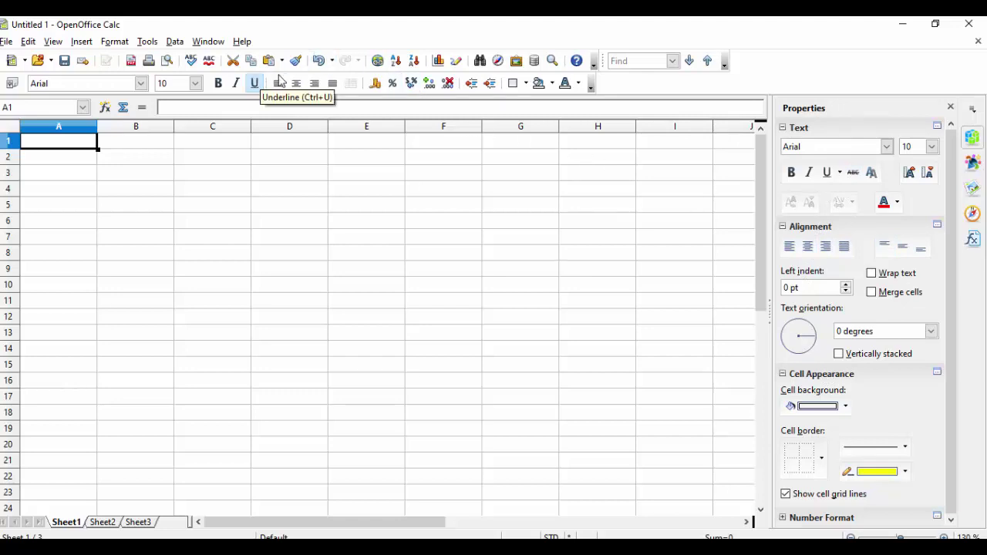
left_click(951, 108)
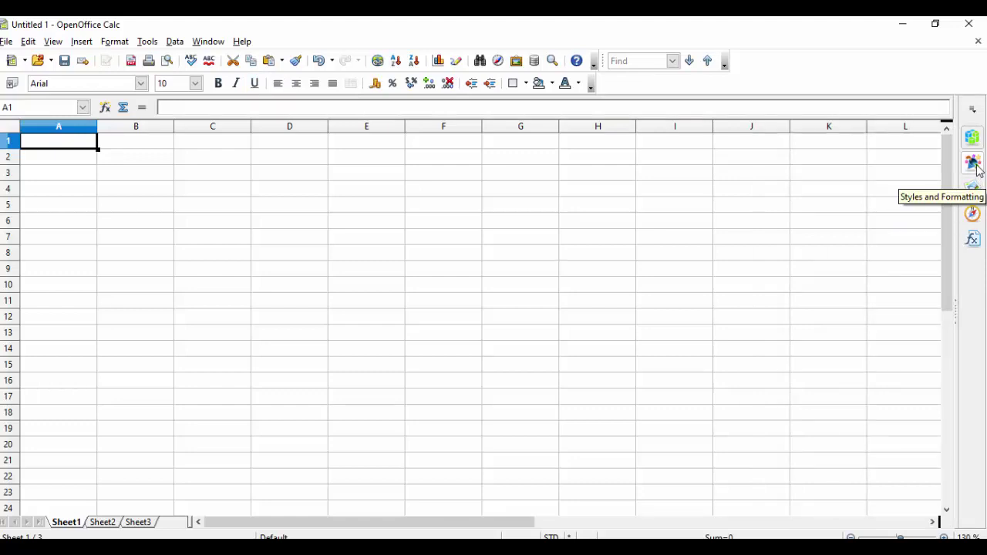
Step: List the cell styles in Styles and Formatting, and view the Create Style dialog without creating a style
left_click(974, 165)
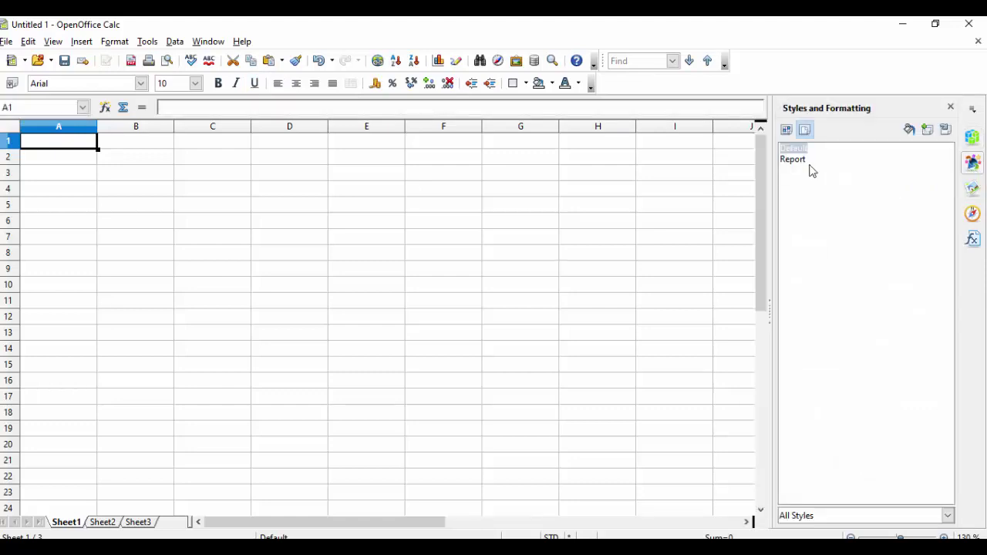
left_click(786, 131)
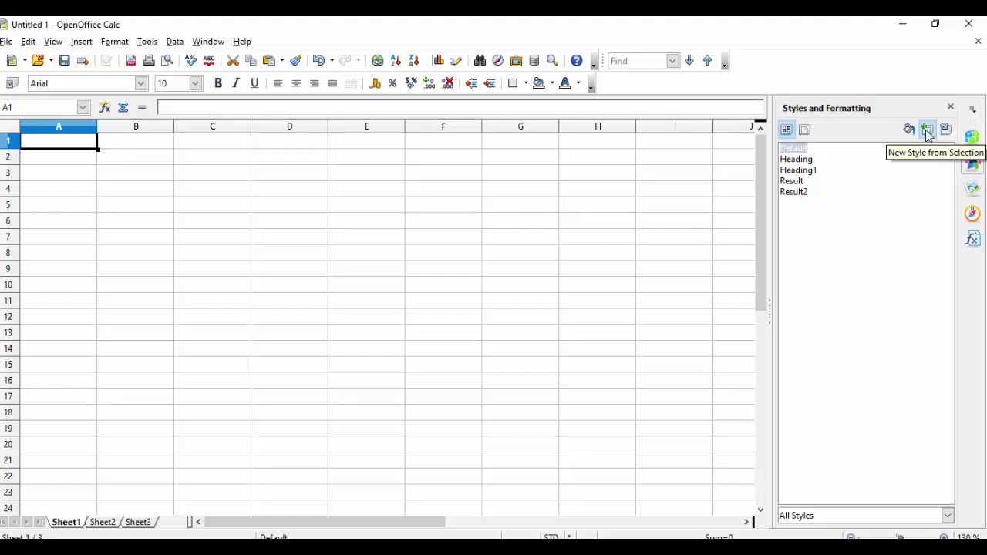
left_click(928, 131)
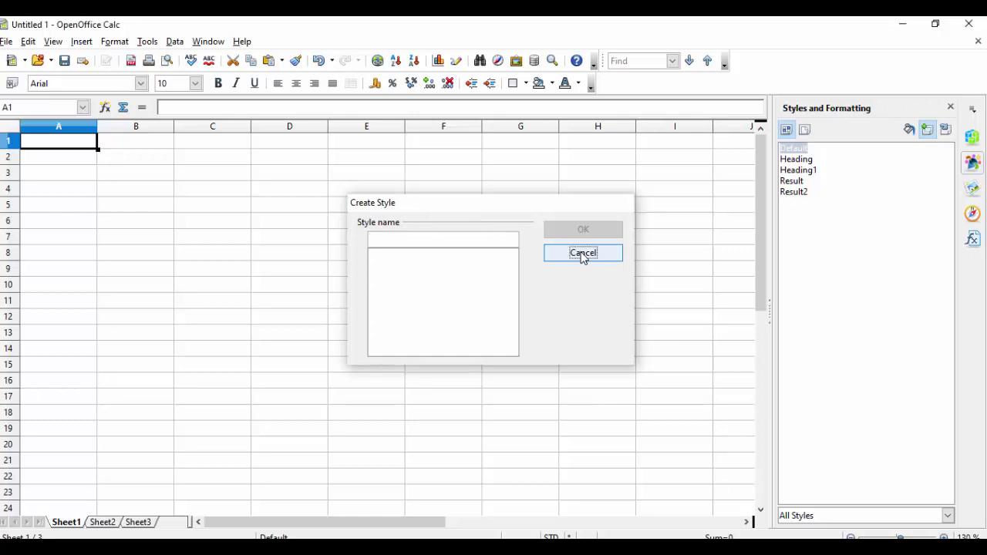
left_click(583, 253)
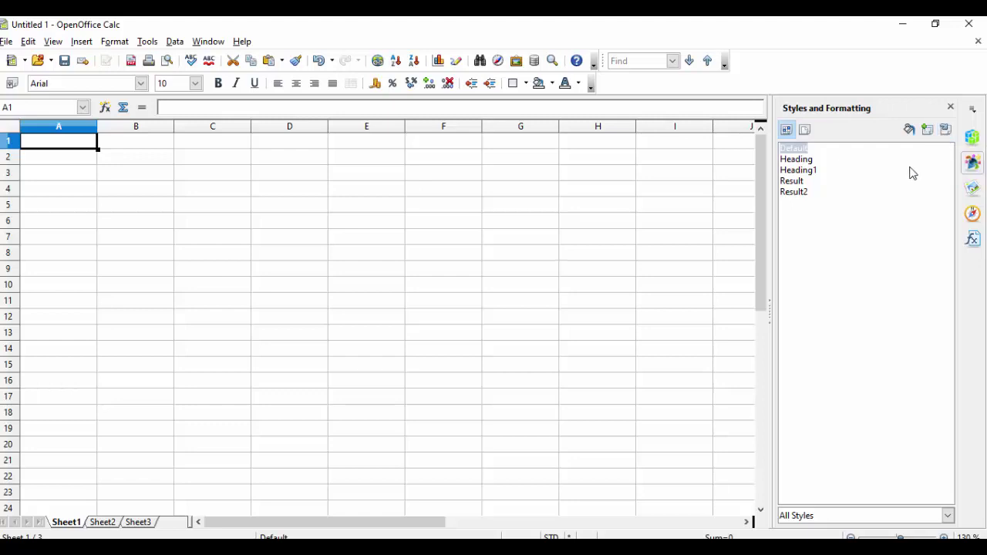
Step: Browse the Gallery themes, viewing the Computers, Finance and Homepage graphics
left_click(973, 191)
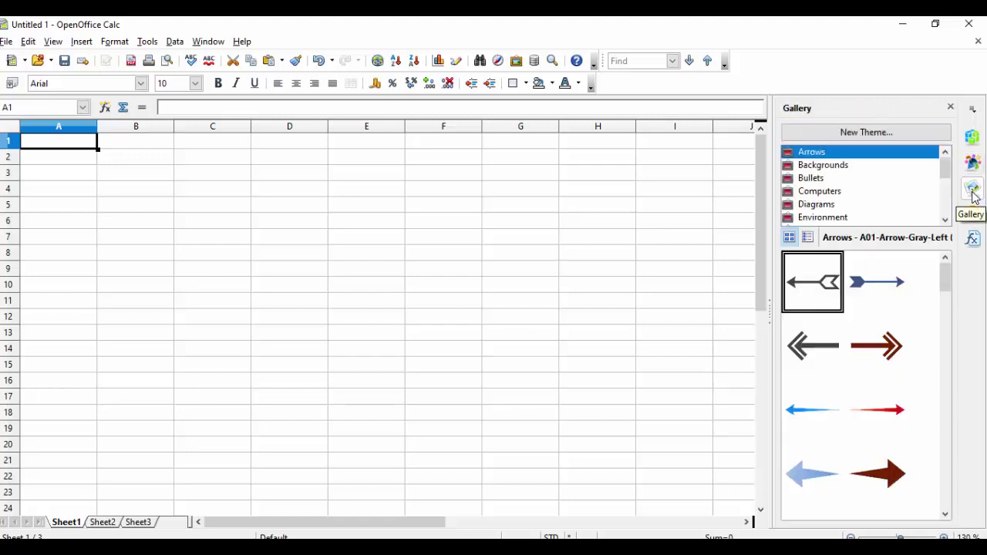
left_click(848, 194)
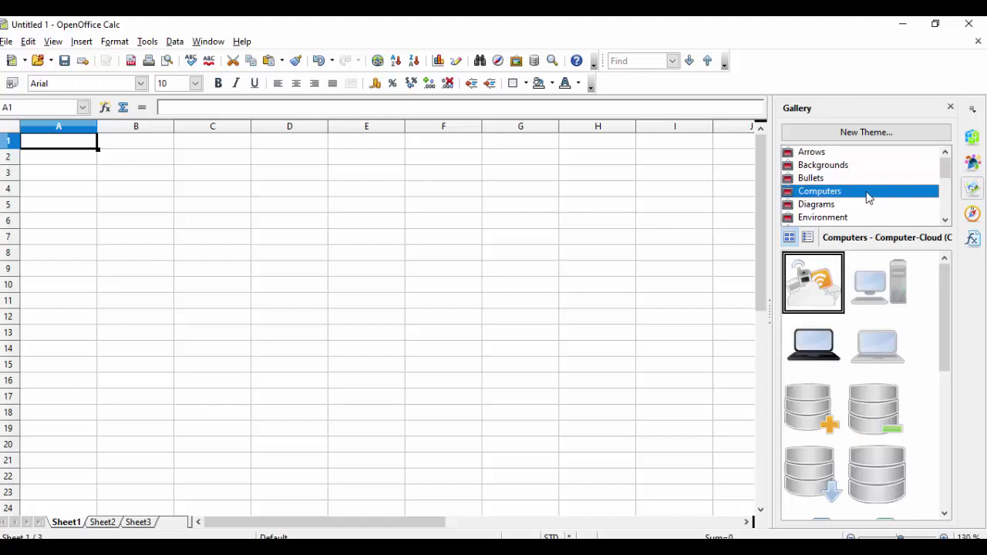
scroll(869, 198, "down", 1)
left_click(857, 194)
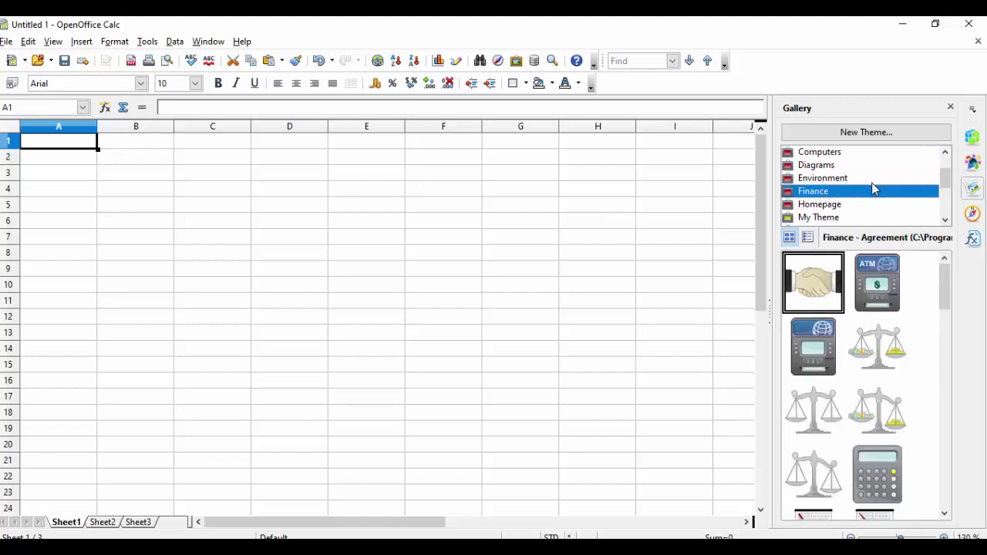
left_click(836, 205)
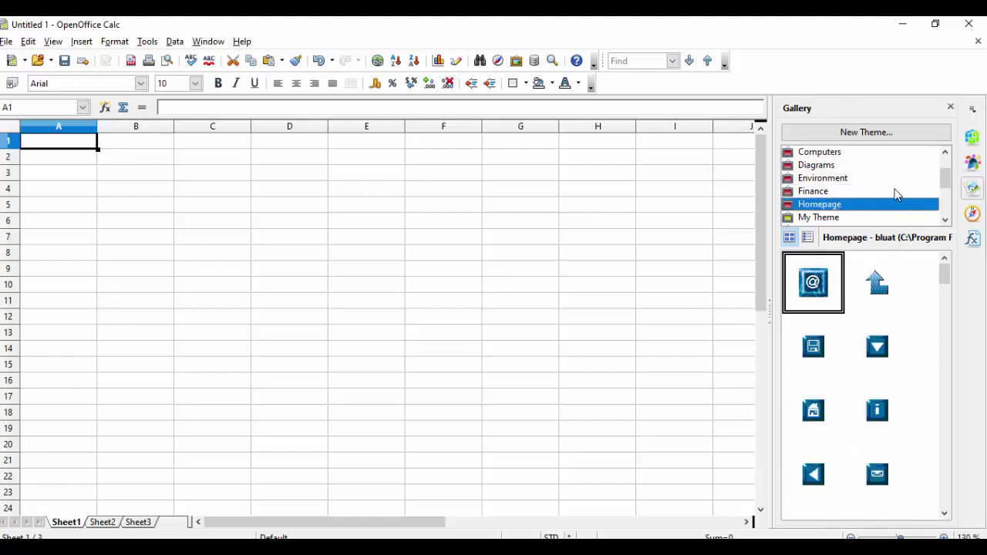
scroll(894, 195, "down", 1)
scroll(895, 196, "down", 2)
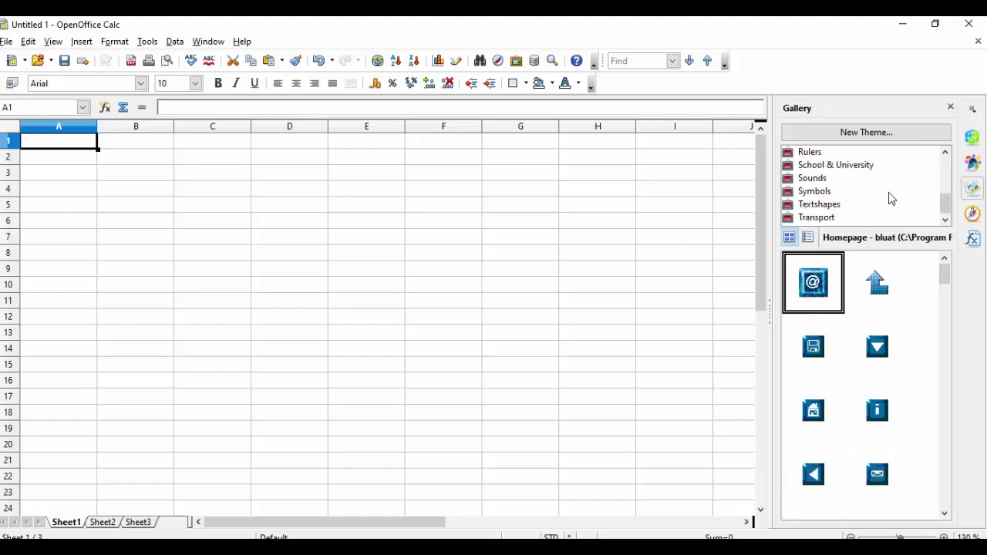
scroll(889, 197, "up", 2)
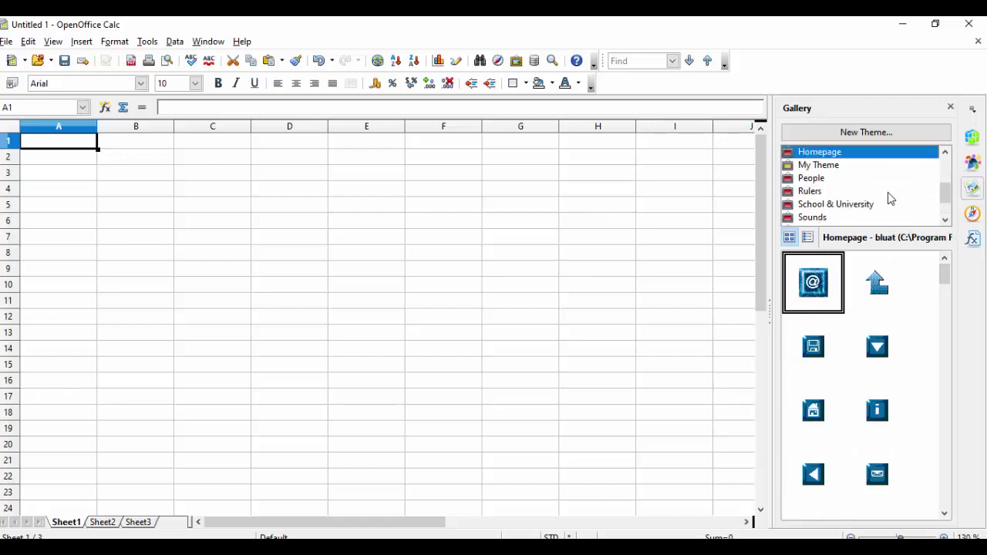
Step: Show the Navigator, select the data range around cell A1, and view the drag mode options
left_click(973, 215)
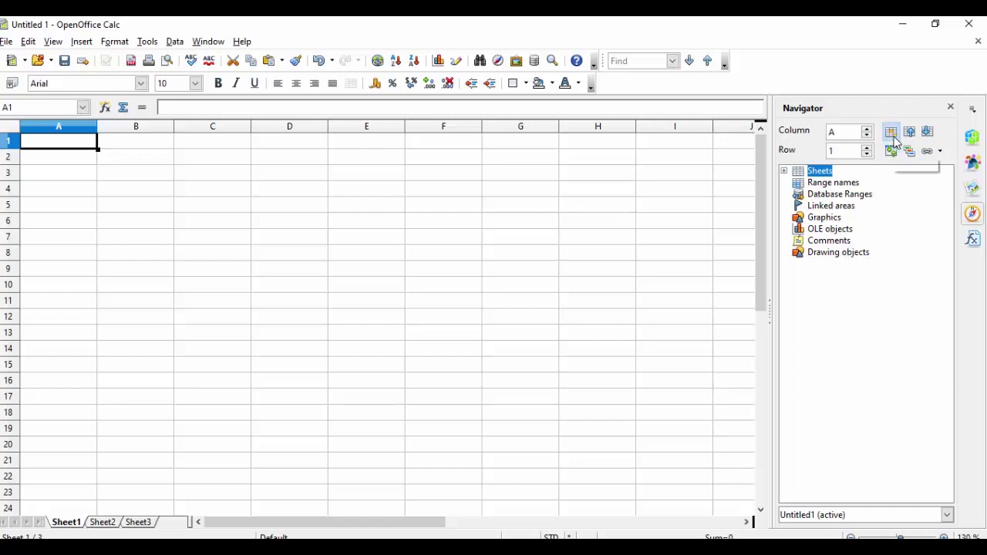
left_click(893, 152)
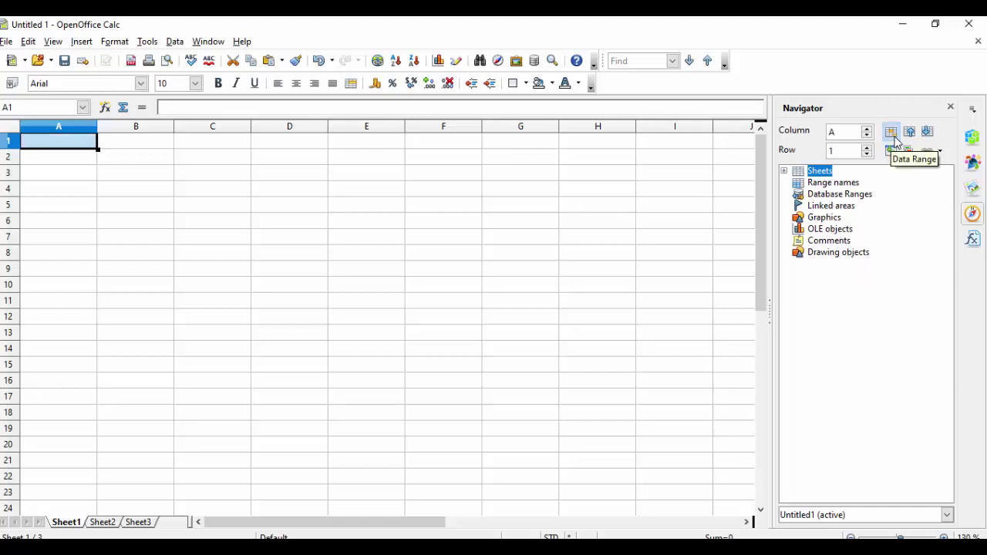
left_click(940, 153)
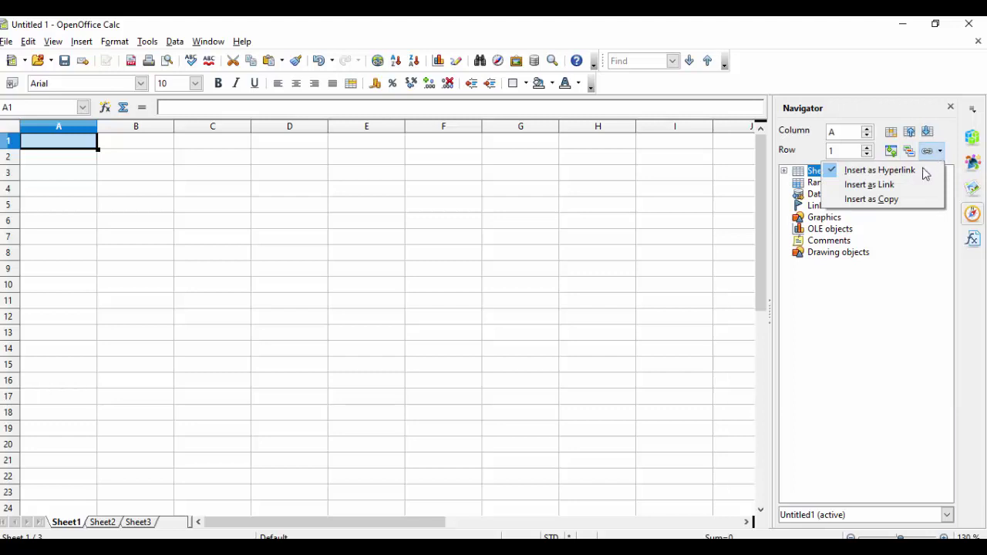
Step: Show the Functions list in the sidebar and view the available function categories, from Last Used to Add-in
left_click(974, 242)
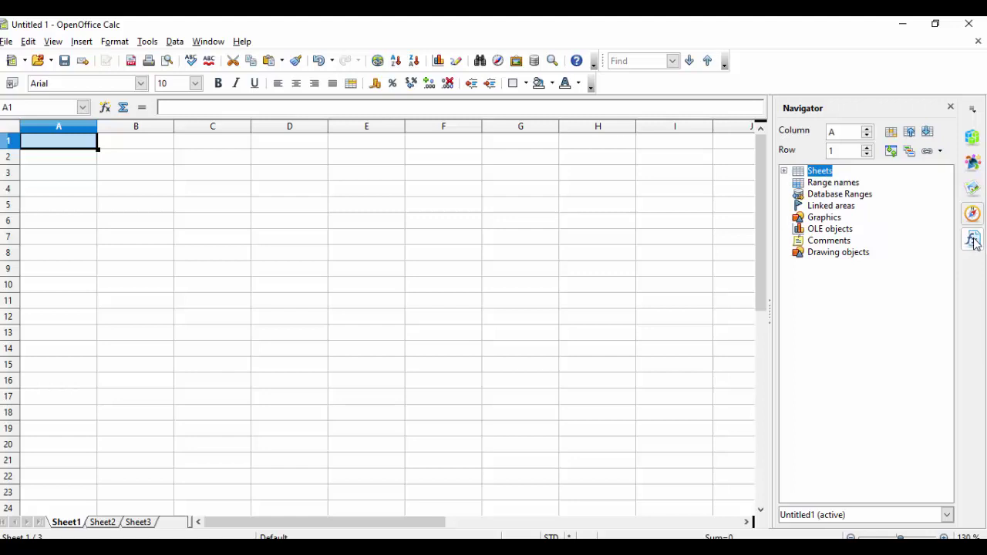
left_click(974, 243)
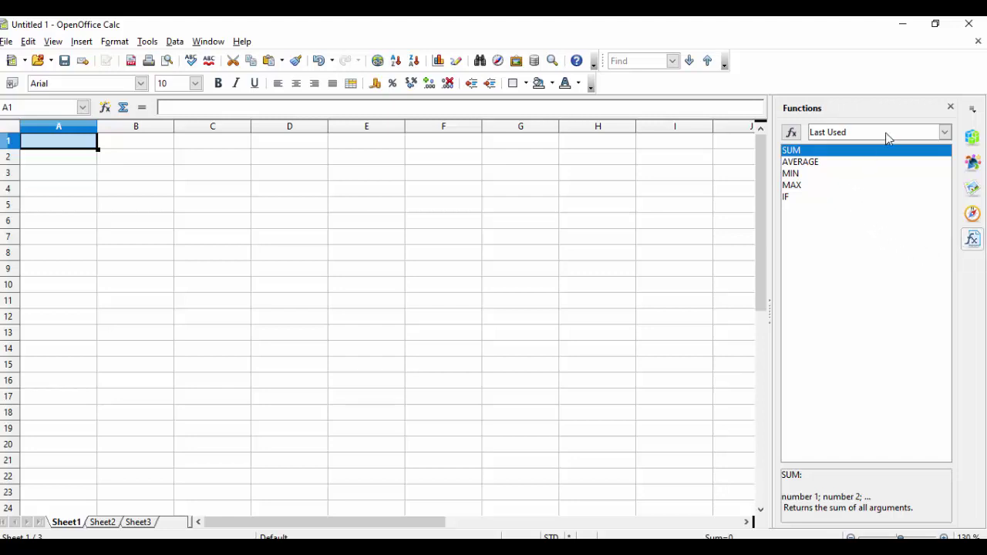
left_click(945, 133)
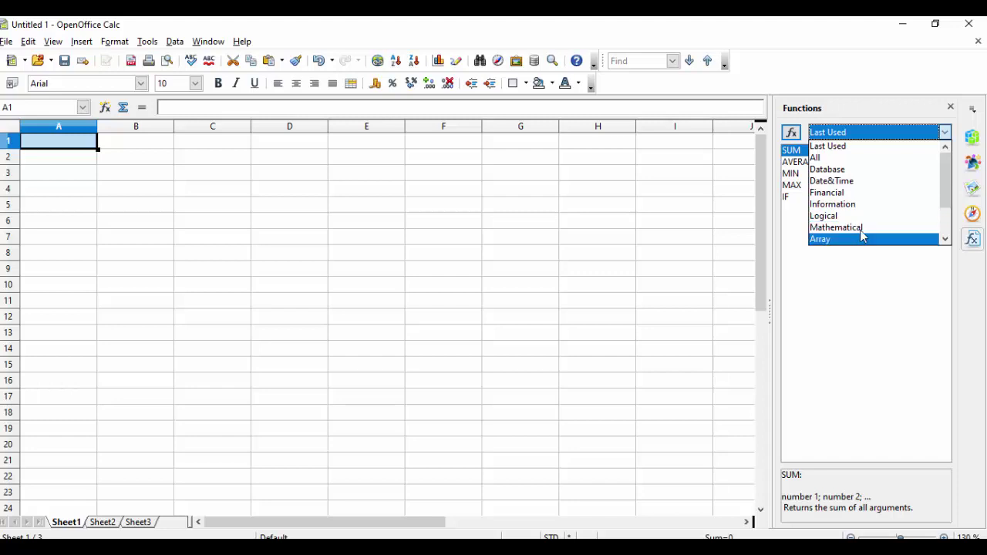
scroll(864, 220, "down", 1)
scroll(866, 208, "down", 1)
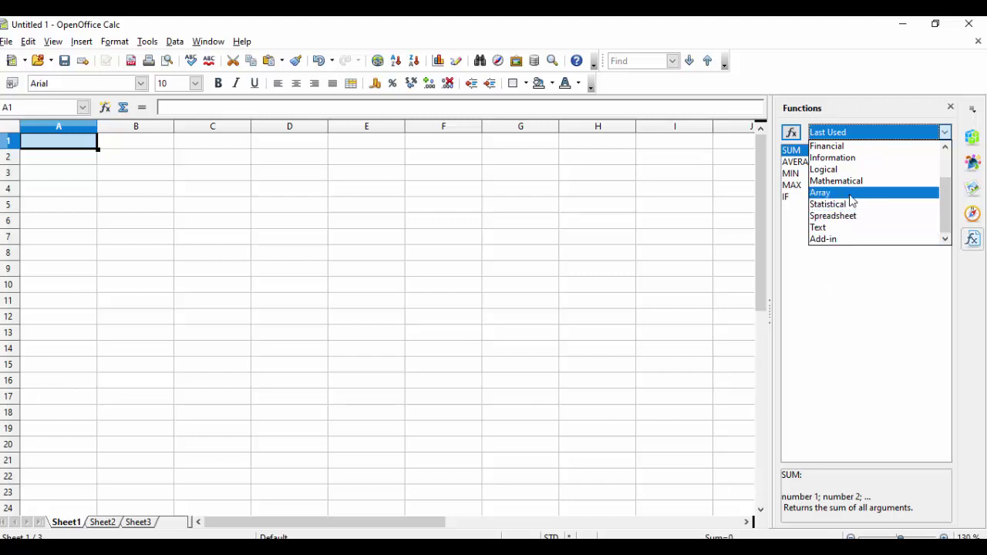
scroll(848, 177, "up", 1)
left_click(847, 147)
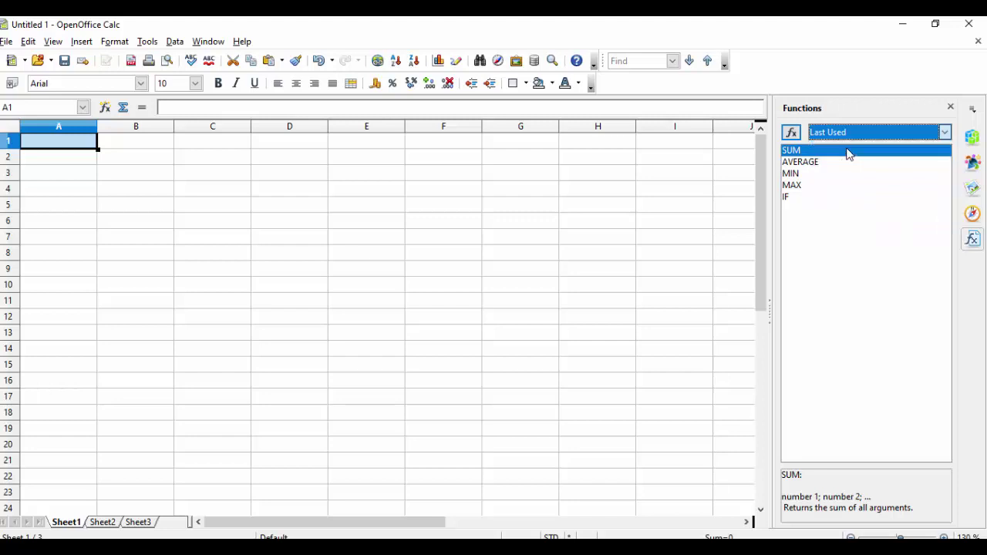
Step: Set the function category to All, browse the alphabetical function list through to ZTEST, and close the Functions sidebar
scroll(864, 223, "down", 20)
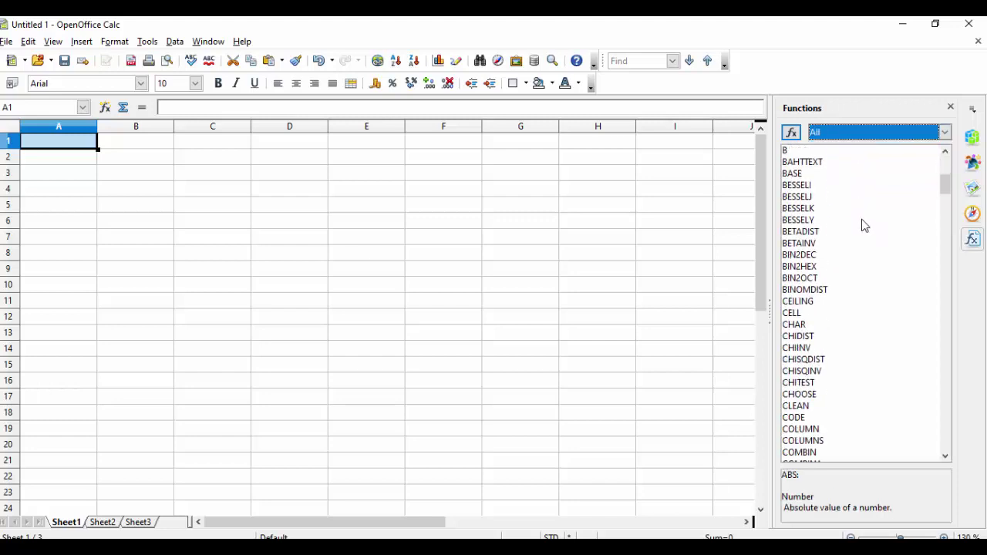
scroll(864, 226, "down", 18)
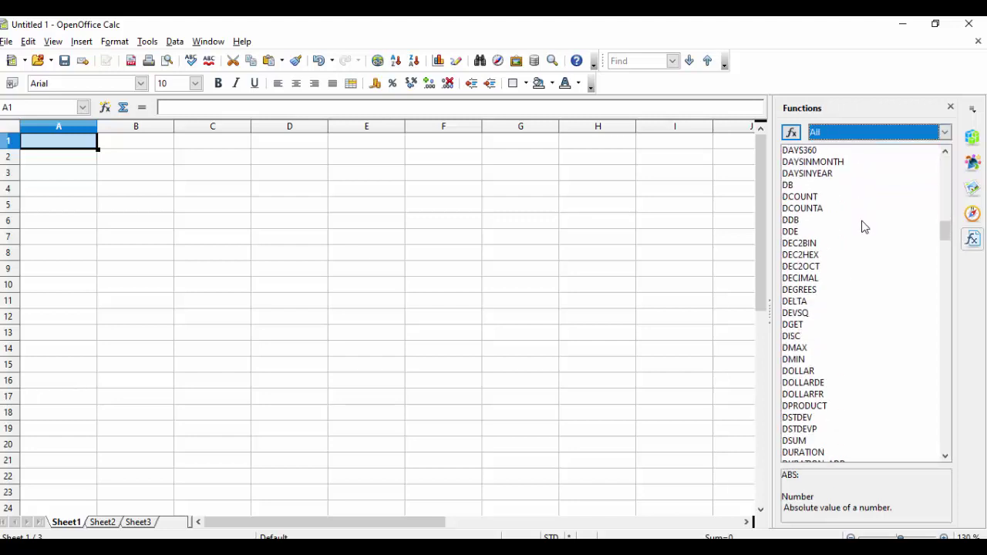
scroll(864, 226, "down", 8)
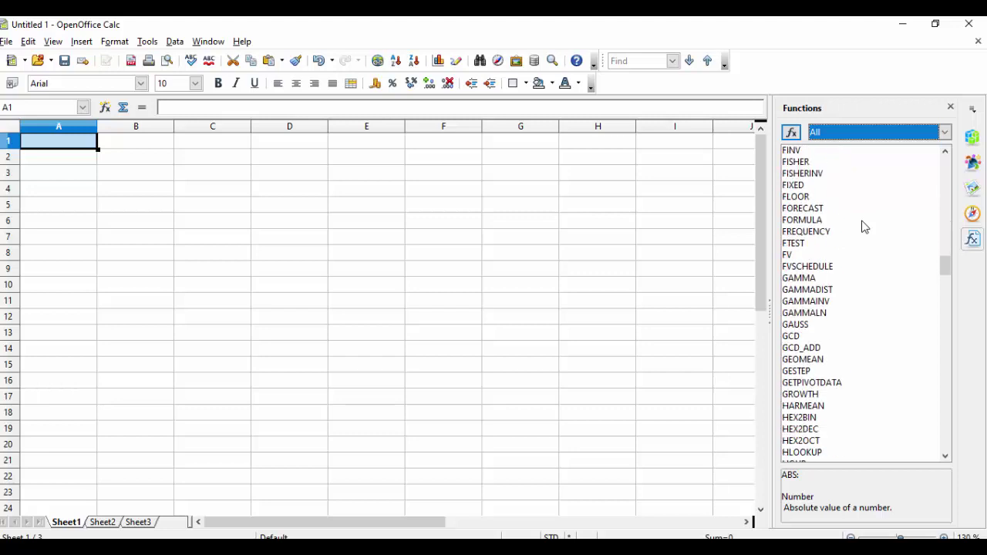
scroll(864, 226, "down", 14)
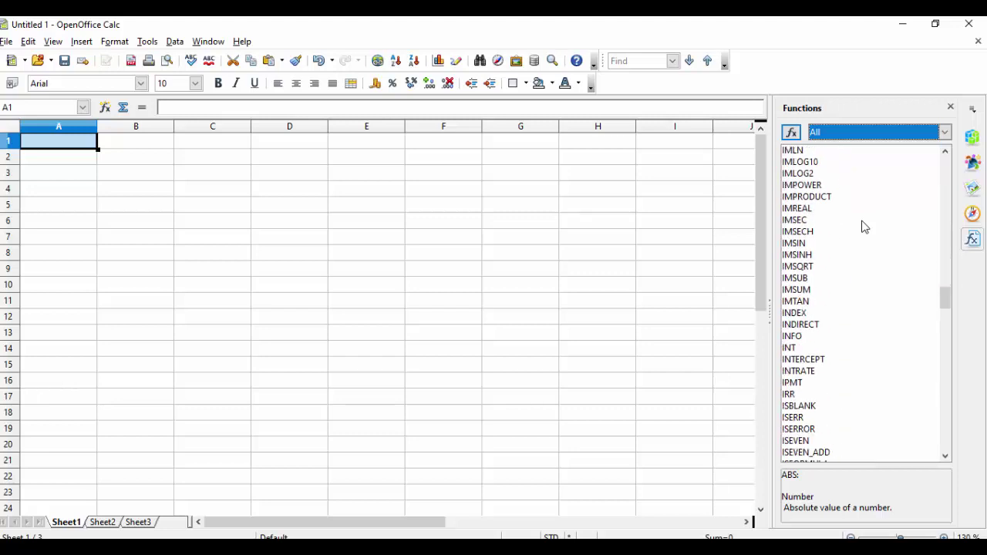
scroll(864, 226, "down", 8)
scroll(863, 226, "down", 20)
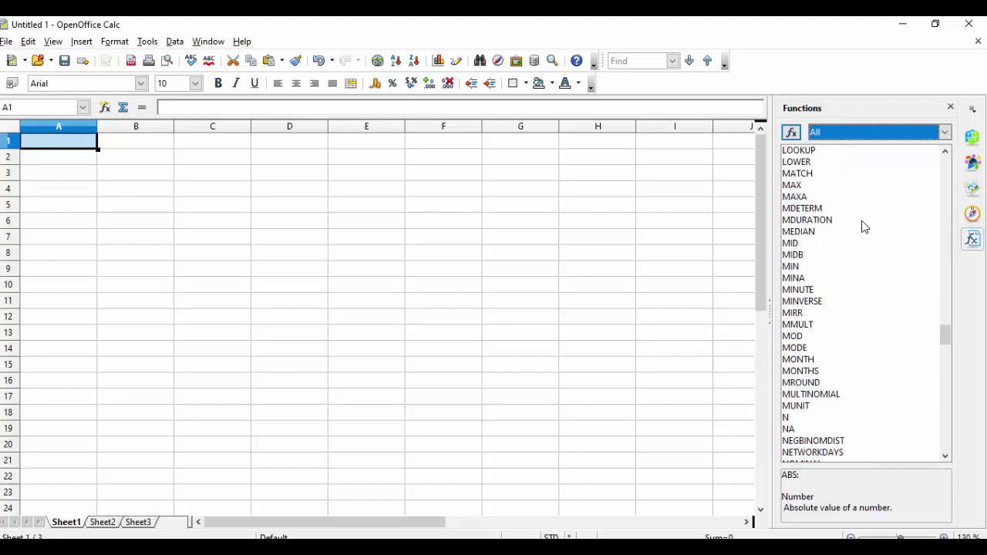
scroll(864, 226, "down", 19)
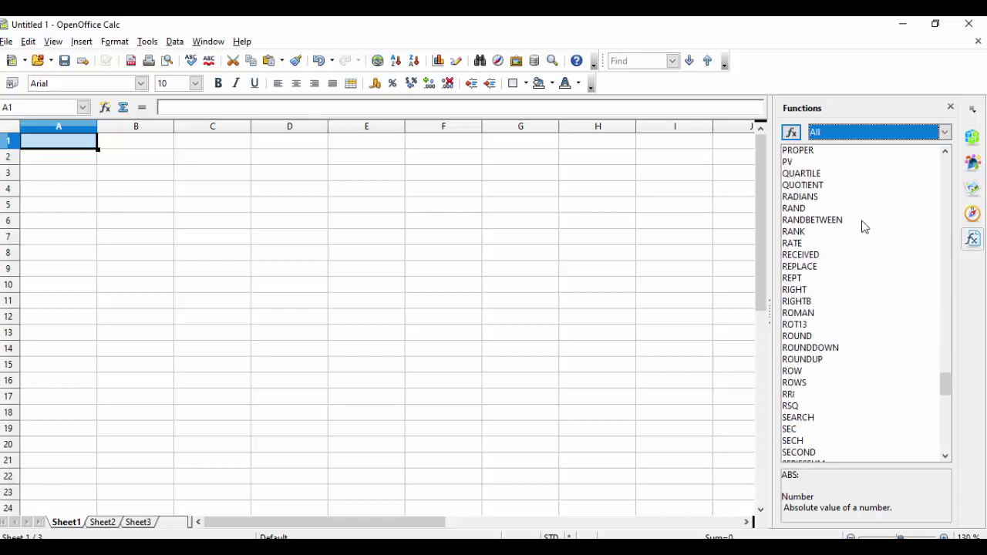
scroll(864, 226, "down", 15)
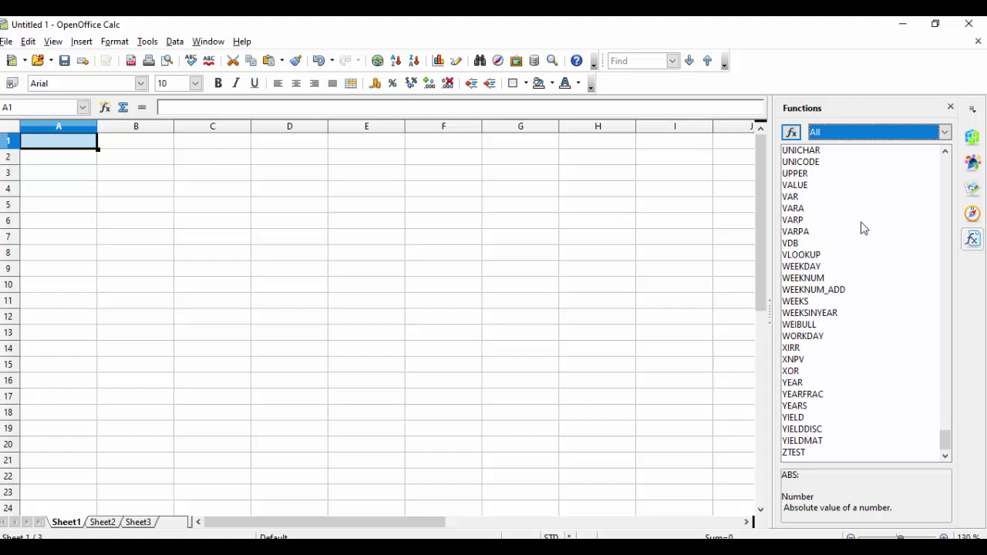
scroll(864, 228, "up", 4)
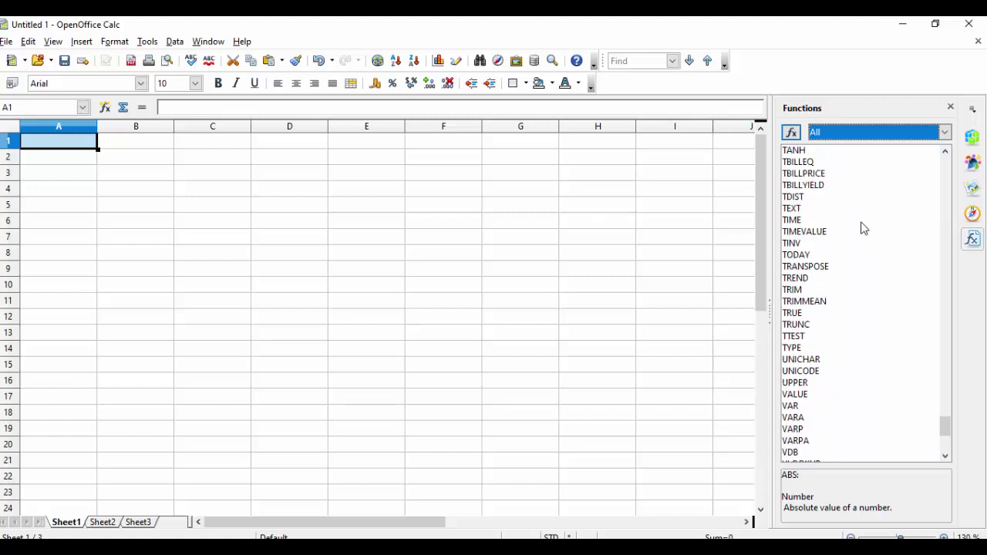
scroll(864, 229, "up", 14)
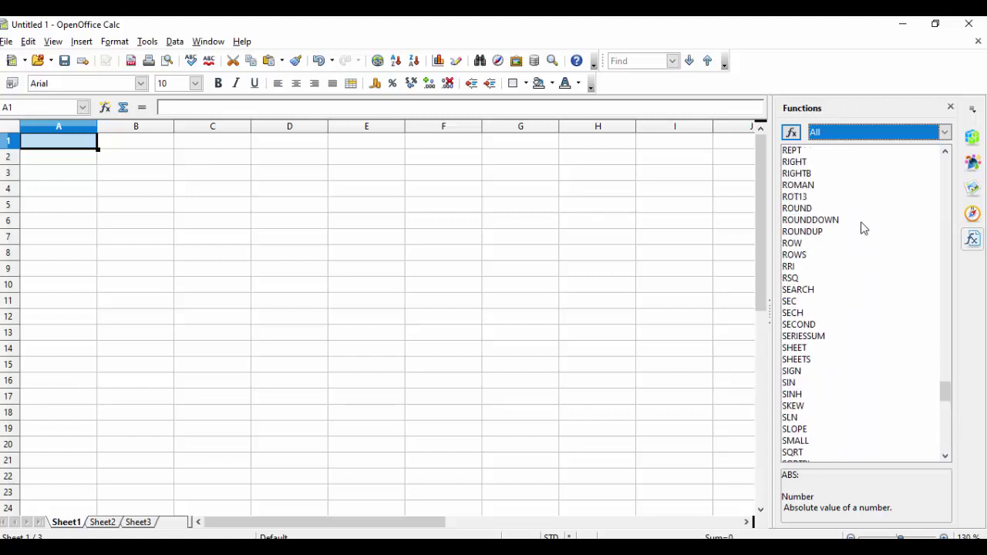
scroll(864, 228, "up", 20)
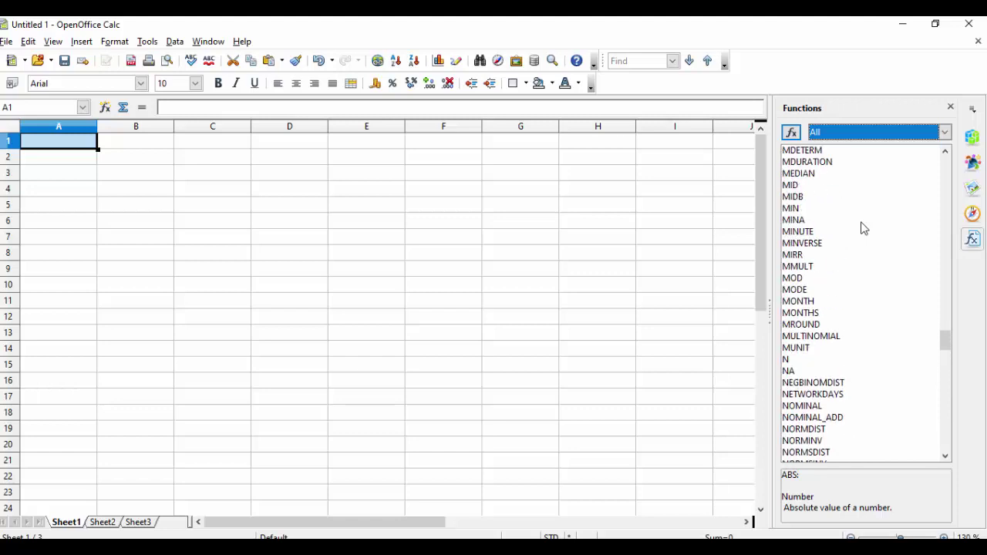
scroll(864, 229, "up", 12)
scroll(864, 228, "up", 20)
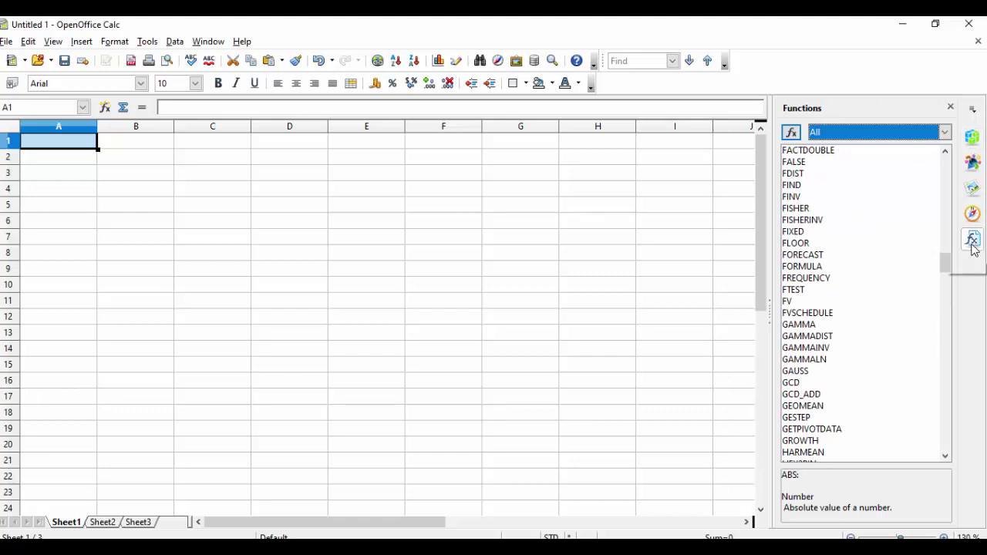
left_click(950, 107)
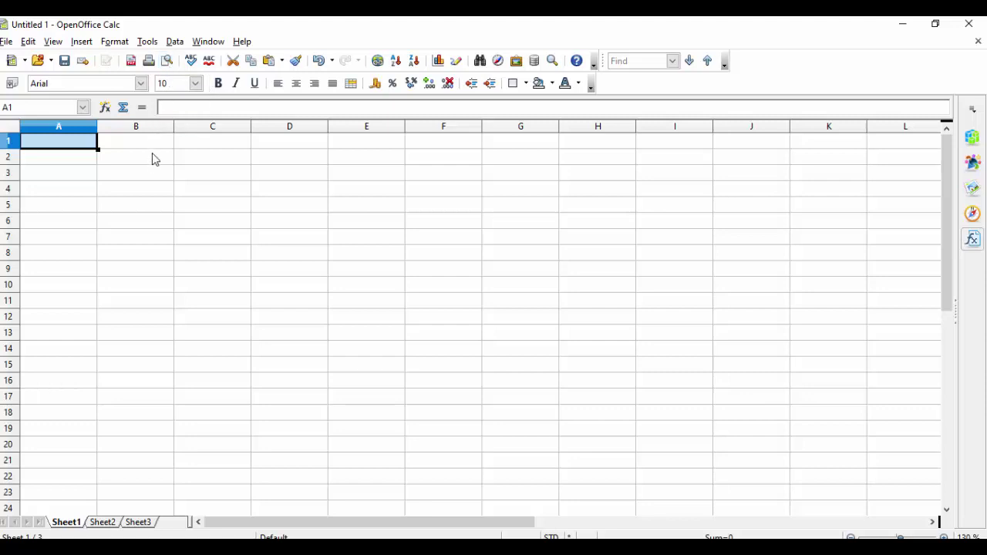
Step: View Sheet1 at different magnifications, first zoomed out to show more cells, and finally enlarged to 400%
scroll(162, 174, "down", 1, "ctrl")
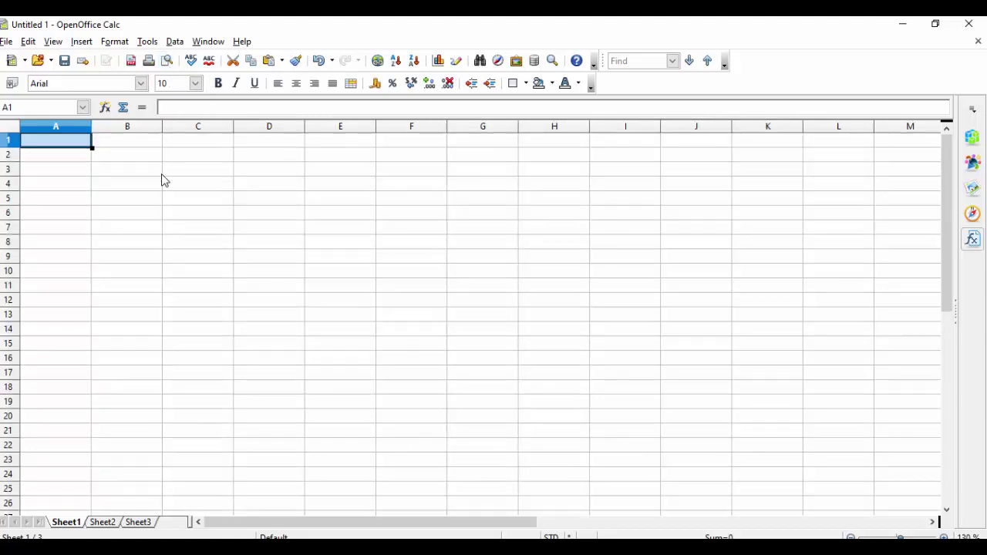
scroll(161, 174, "down", 3, "ctrl")
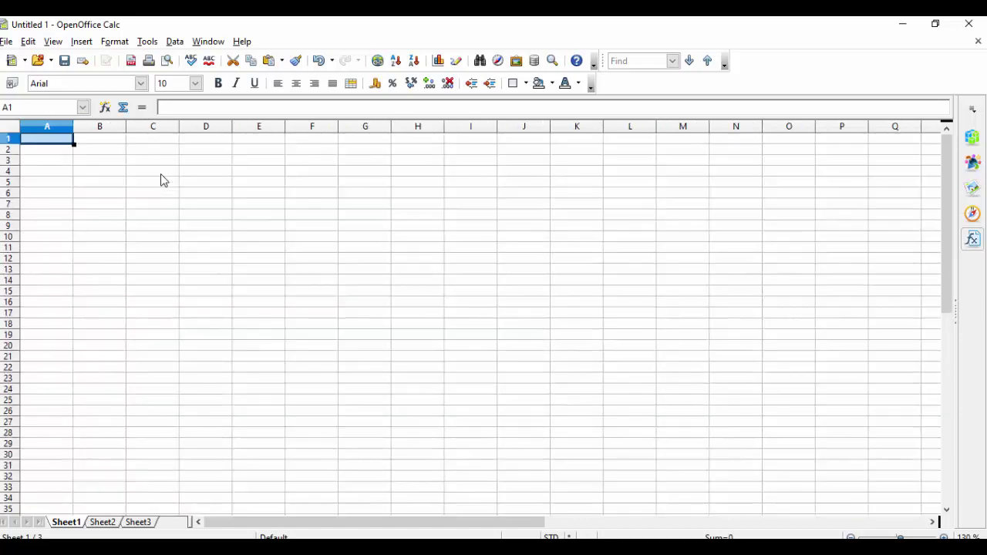
scroll(161, 174, "up", 1, "ctrl")
scroll(161, 180, "up", 4, "ctrl")
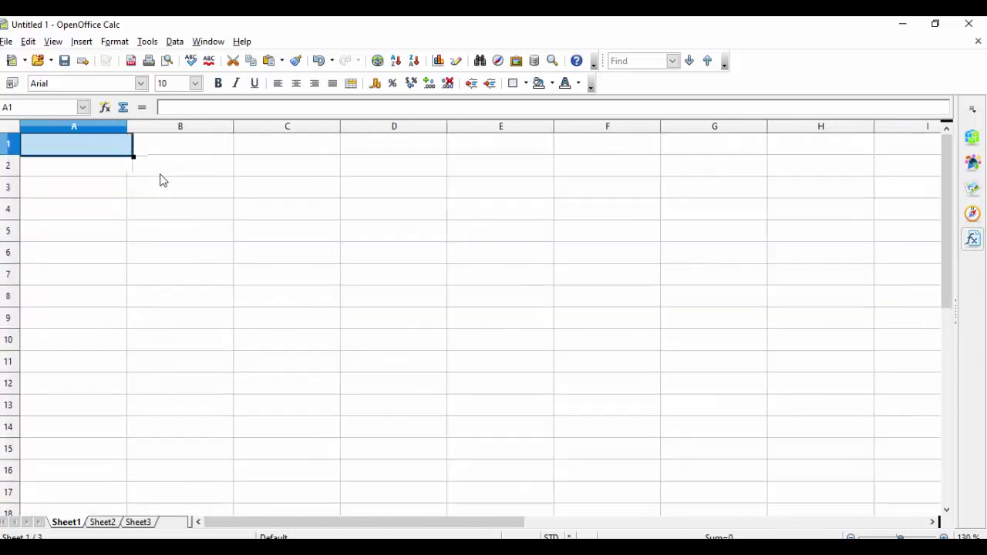
scroll(162, 180, "up", 3, "ctrl")
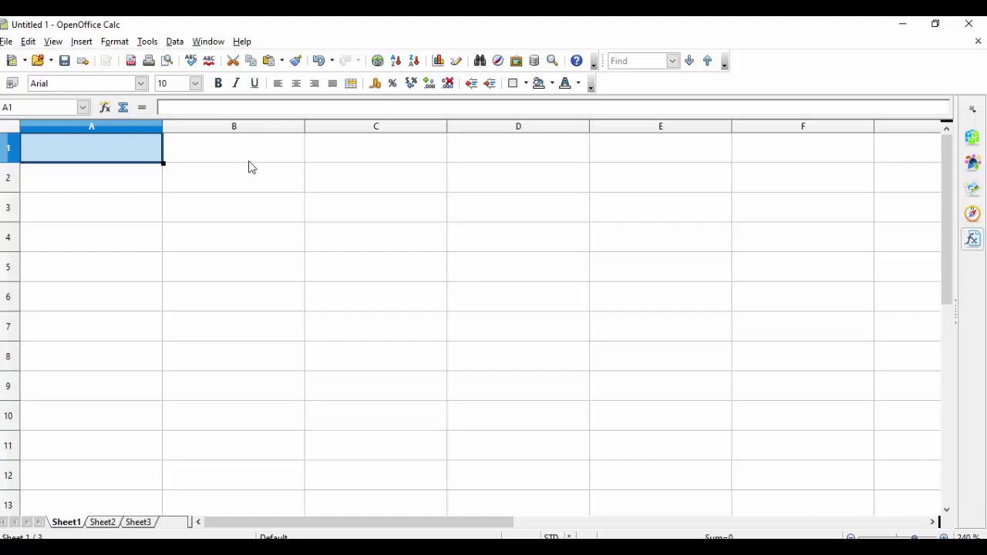
scroll(249, 162, "down", 3)
scroll(249, 161, "up", 5)
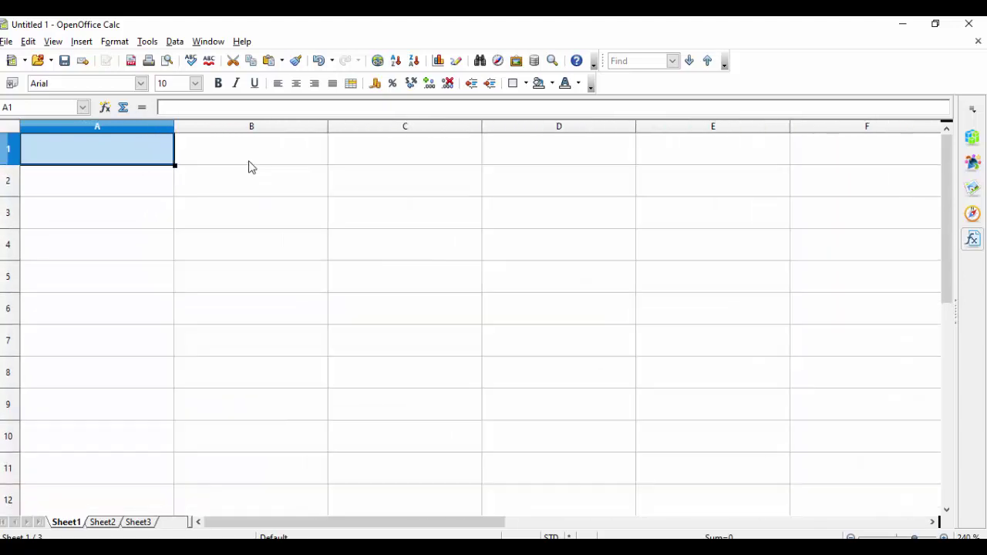
scroll(248, 166, "up", 4)
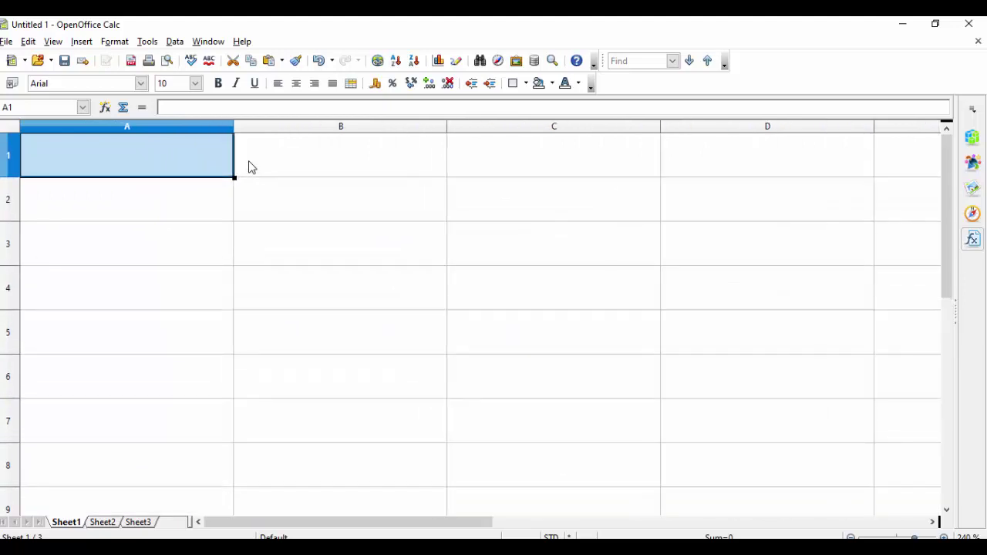
scroll(249, 167, "up", 2)
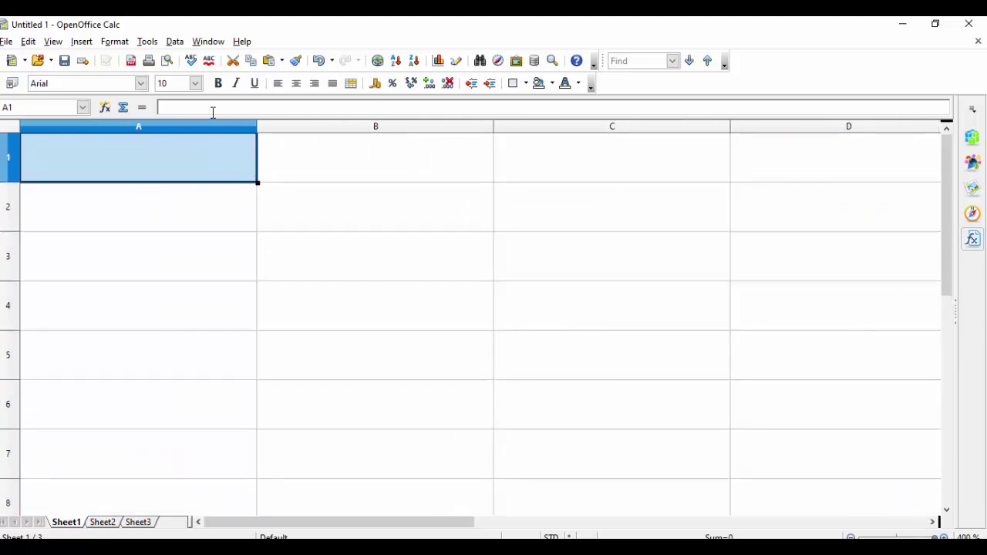
Step: Select cell A1, reduce the sheet zoom to 180%, and check the font size options
left_click(186, 155)
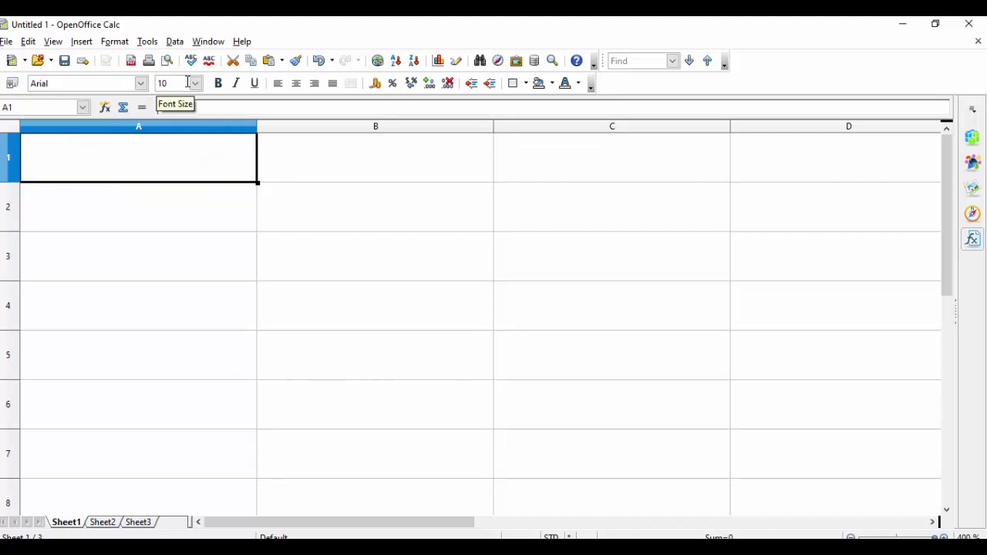
scroll(236, 188, "down", 2)
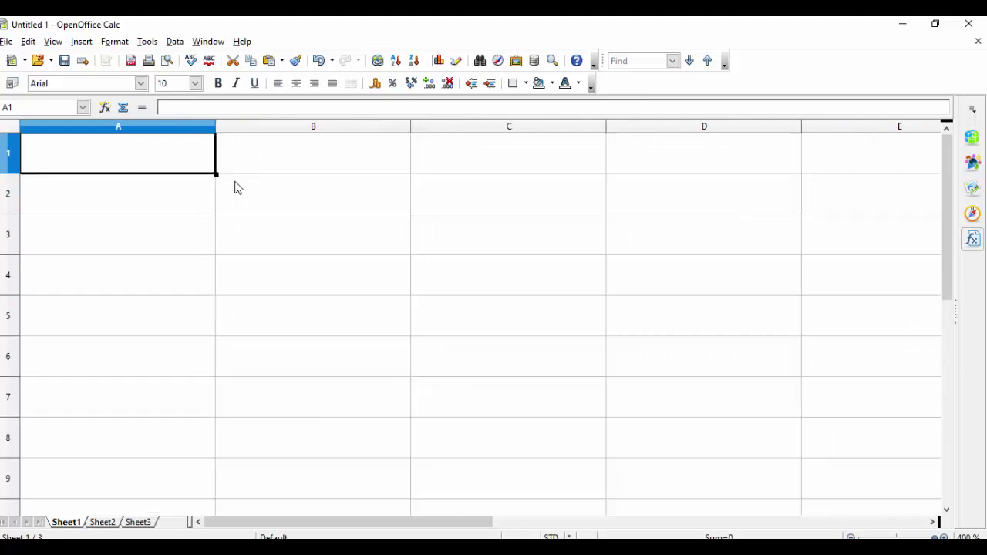
scroll(236, 187, "down", 4)
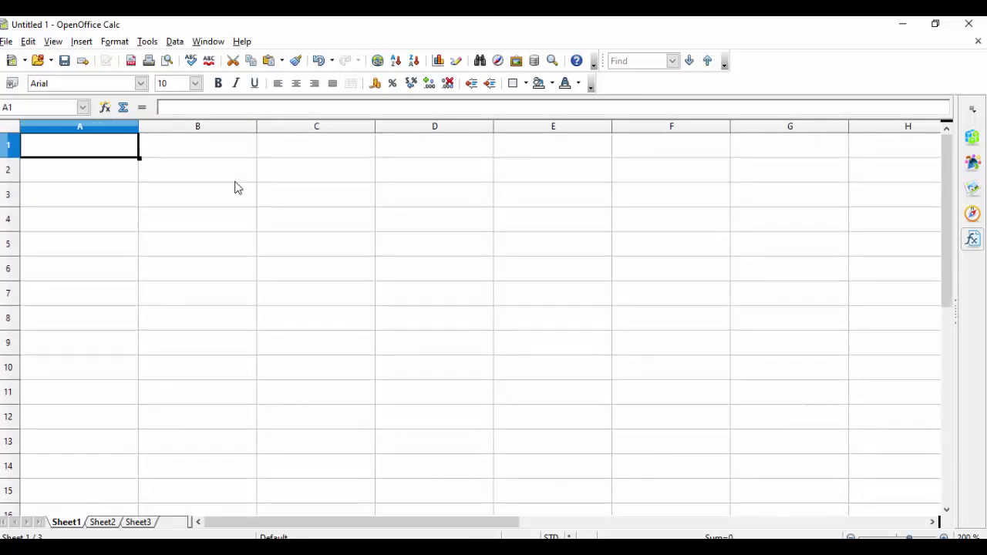
scroll(236, 187, "down", 1)
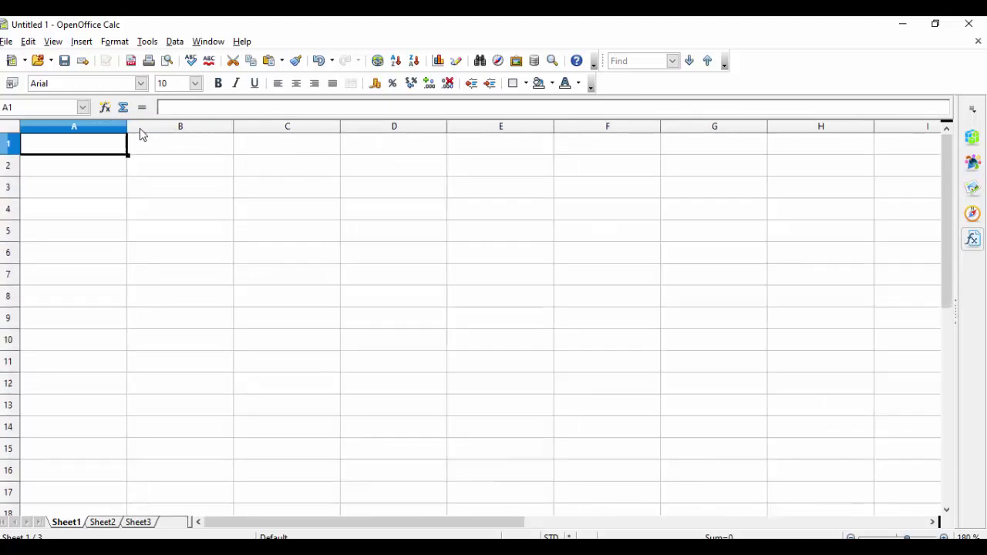
left_click(196, 83)
left_click(196, 83)
Step: Enlarge the sheet view to 280%, return it to 130%, and check the font size options again
scroll(89, 148, "up", 5)
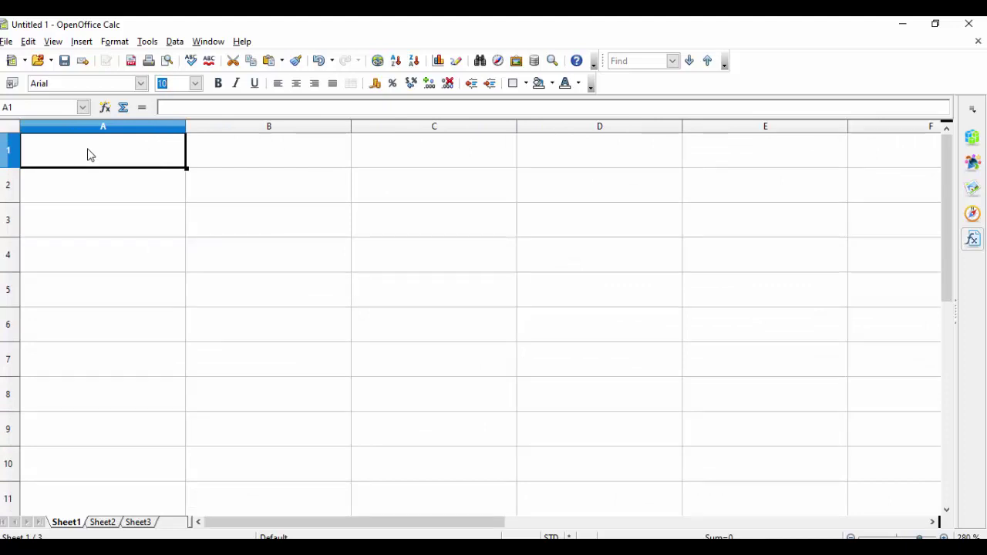
scroll(88, 155, "down", 6)
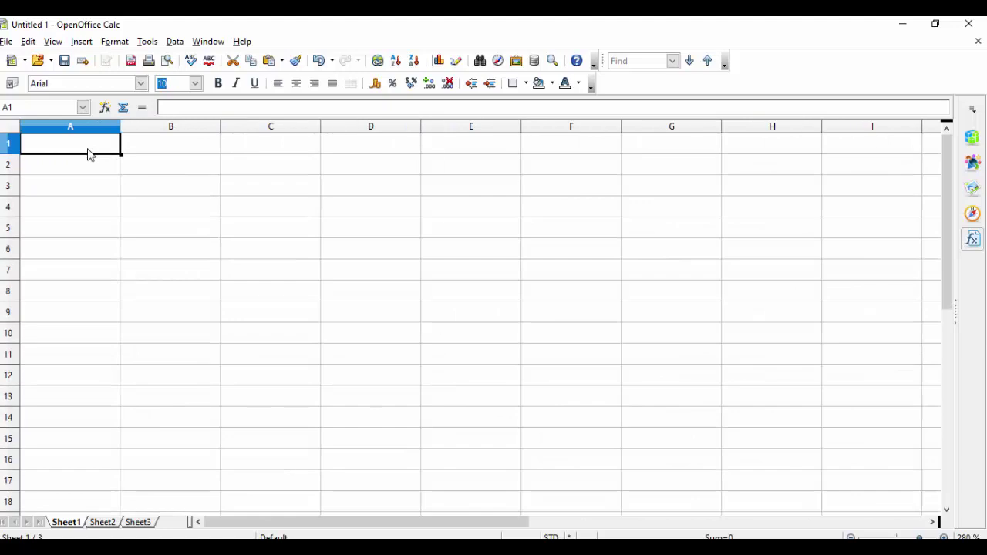
left_click(197, 85)
left_click(197, 86)
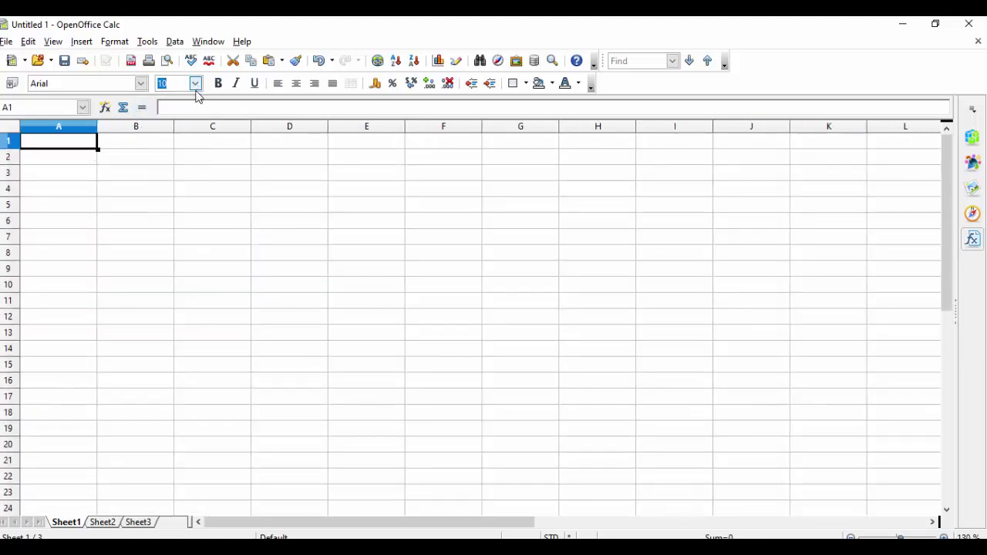